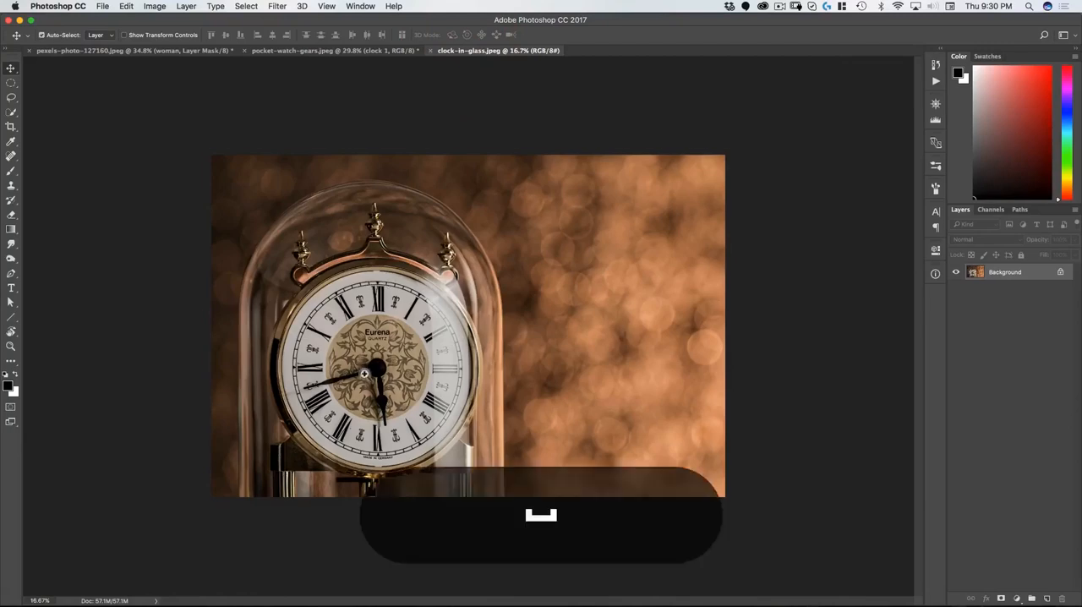
Step: Draw a circular selection outward from the clock's centre so that it encloses the dial and its gold rim
{"action": "left_click_drag", "start_coordinate": [369, 373], "coordinate": [409, 344]}
{"action": "left_click_drag", "start_coordinate": [413, 297], "coordinate": [454, 255]}
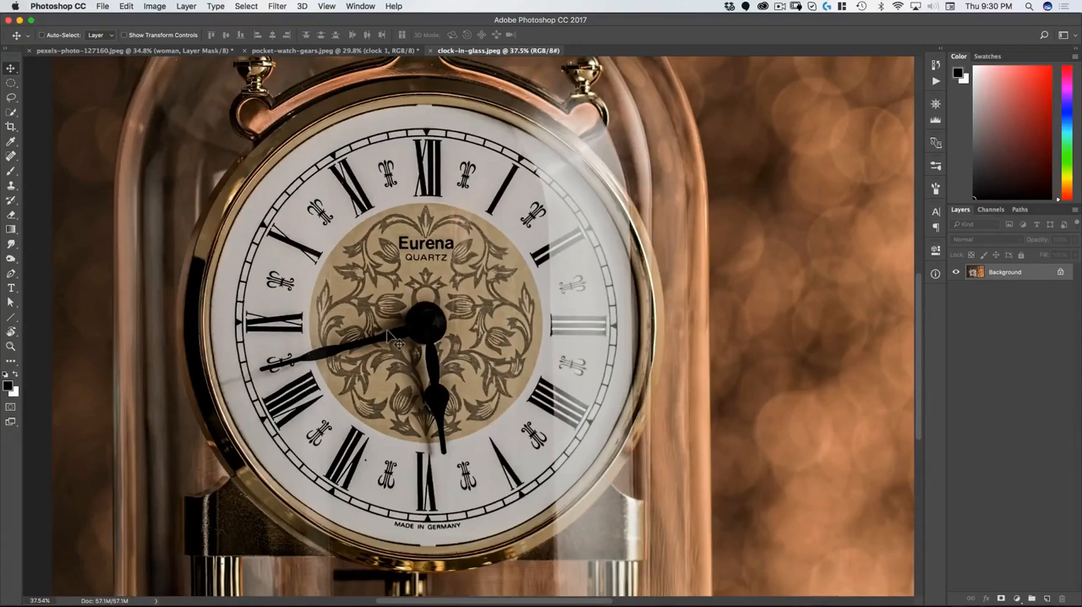
{"action": "left_click_drag", "start_coordinate": [401, 319], "coordinate": [379, 318]}
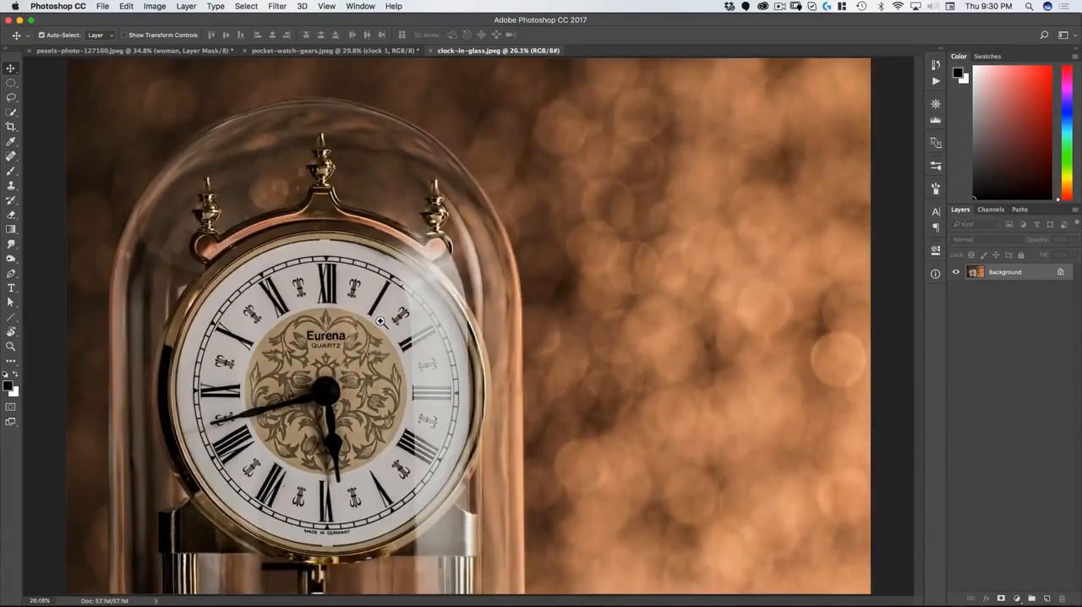
{"action": "left_click", "coordinate": [7, 82]}
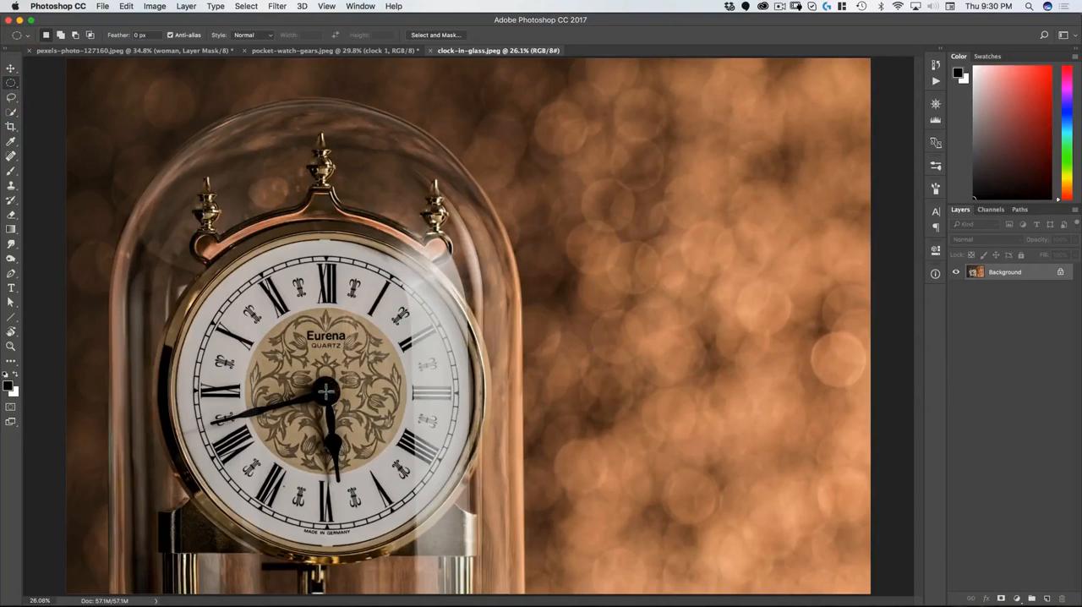
{"action": "left_click_drag", "start_coordinate": [325, 391], "coordinate": [486, 220]}
{"action": "key", "text": "alt"}
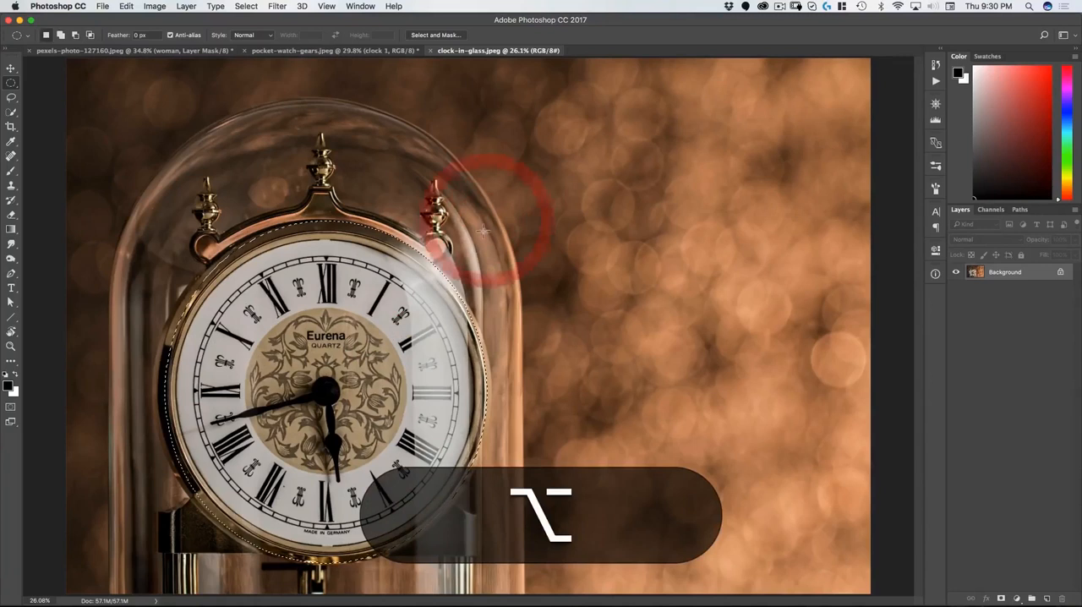
Step: Transform the circular selection, widening it on both sides to 103.83% so it follows the clock's outer rim
{"action": "right_click", "coordinate": [336, 277]}
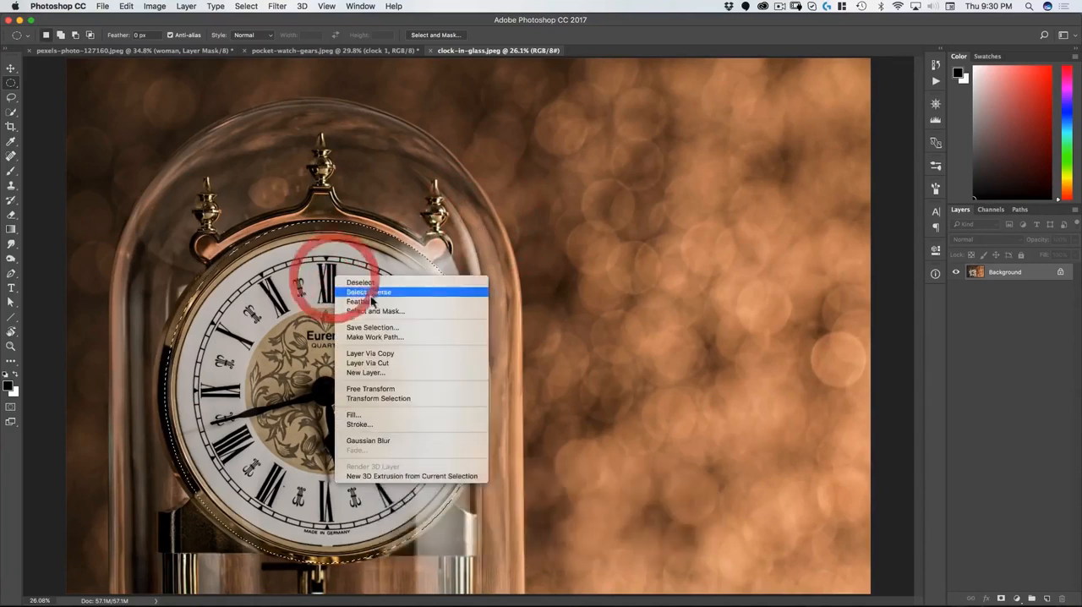
{"action": "left_click", "coordinate": [378, 399]}
{"action": "left_click_drag", "start_coordinate": [163, 393], "coordinate": [156, 394]}
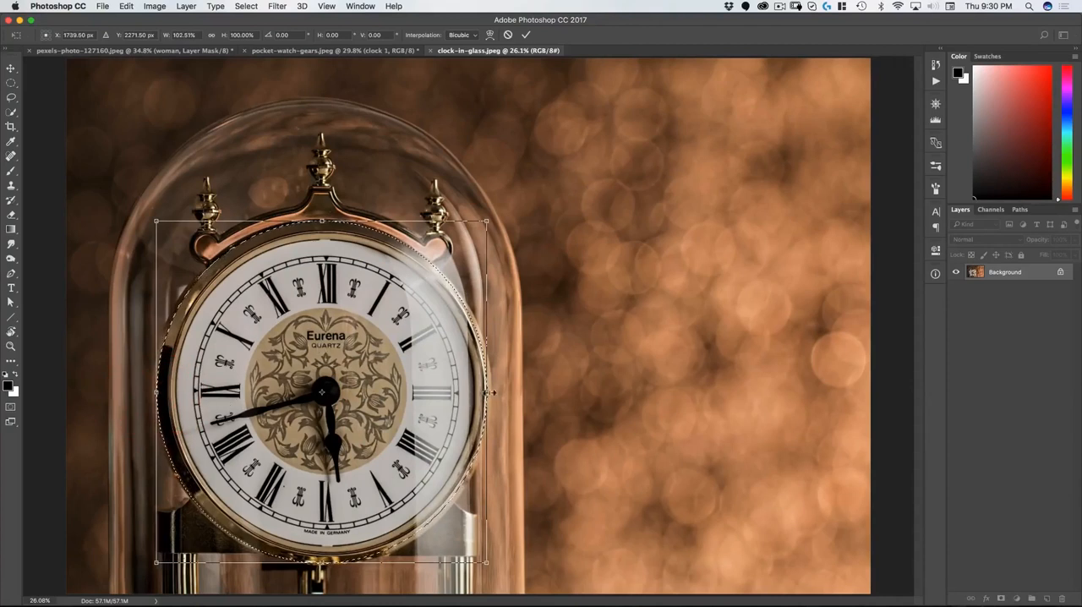
{"action": "left_click_drag", "start_coordinate": [487, 392], "coordinate": [491, 393]}
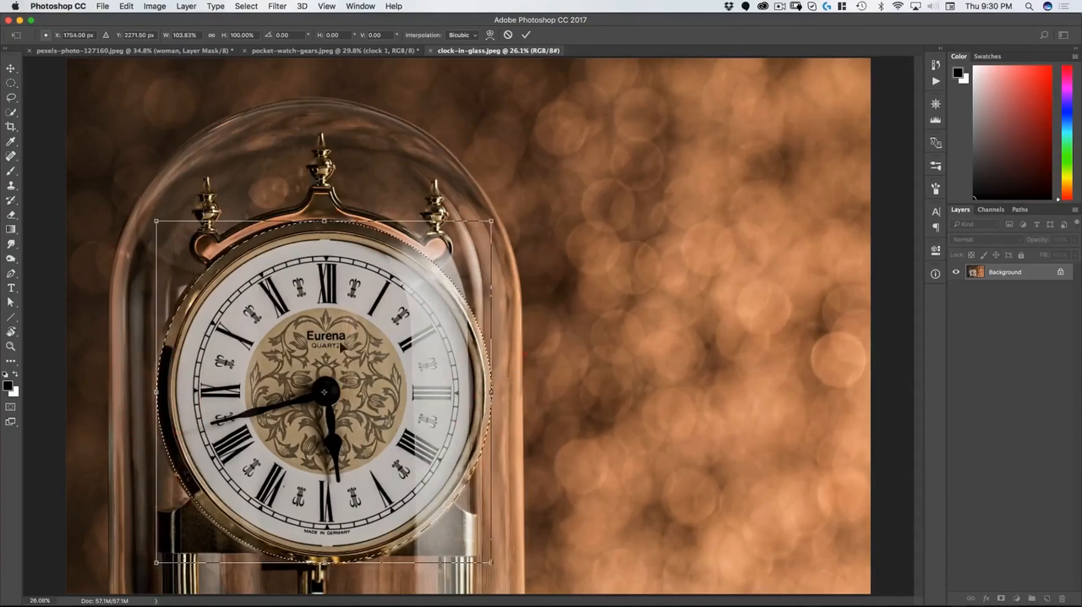
{"action": "double_click", "coordinate": [347, 292]}
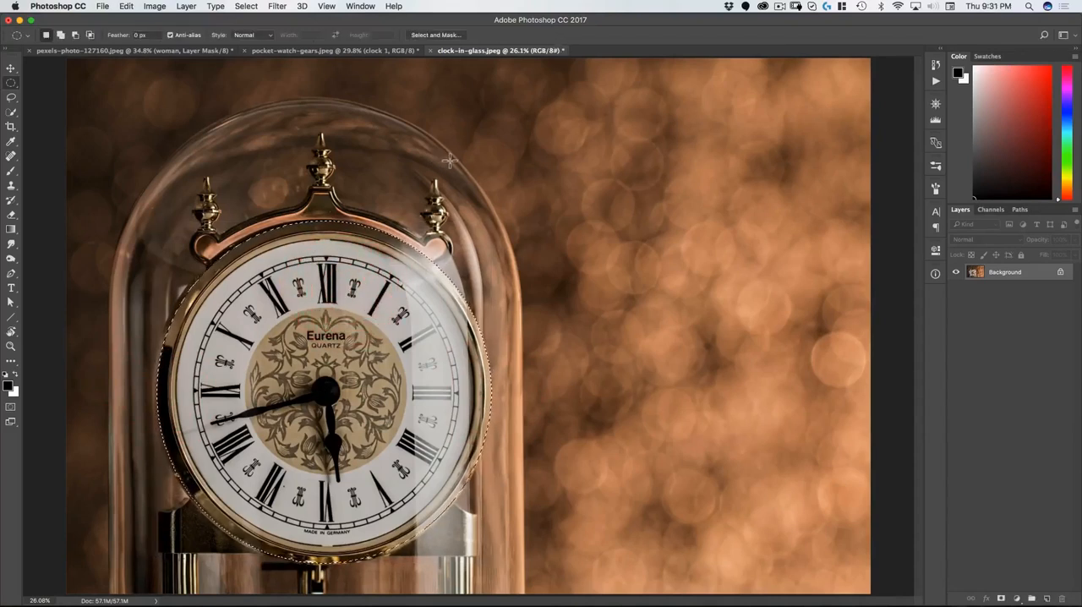
Step: Copy the selected clock face and paste it as a new layer into the pocket-watch-gears.jpeg document
{"action": "key", "text": "super+c"}
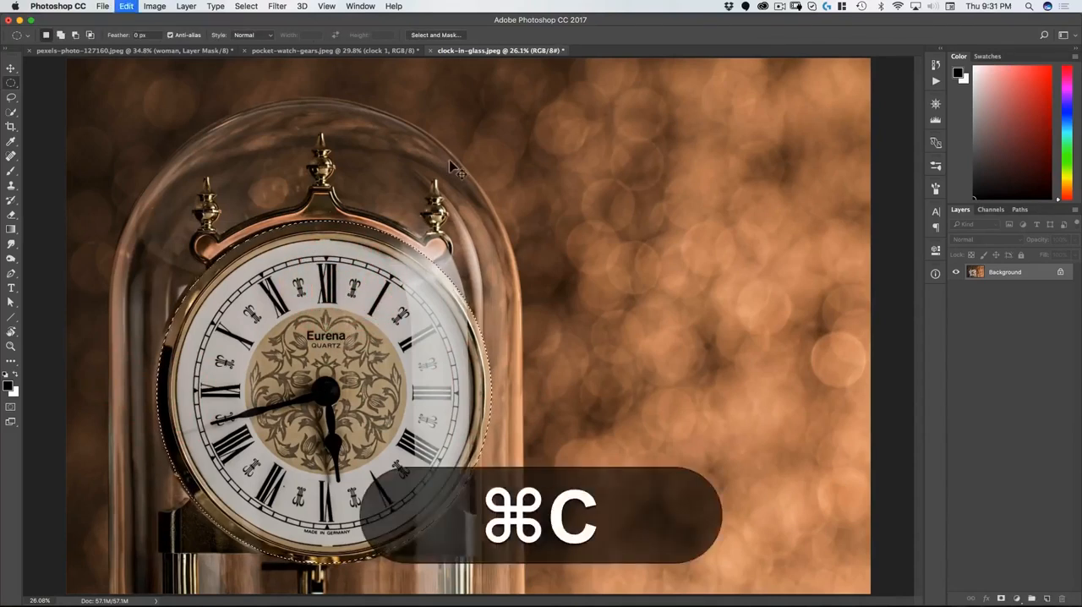
{"action": "left_click", "coordinate": [359, 52]}
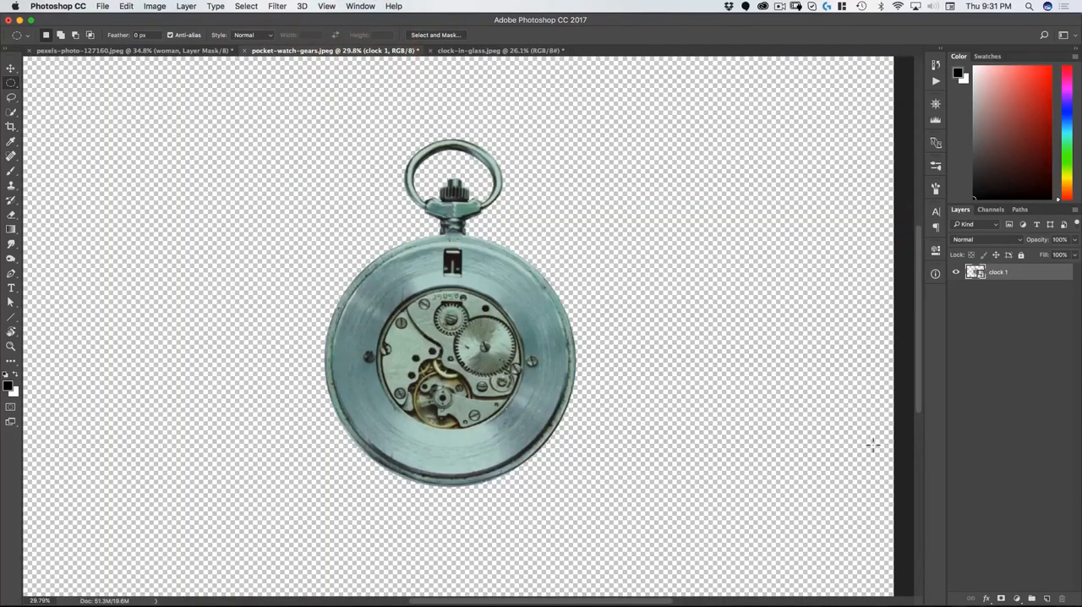
{"action": "key", "text": "super+v"}
{"action": "key", "text": "v"}
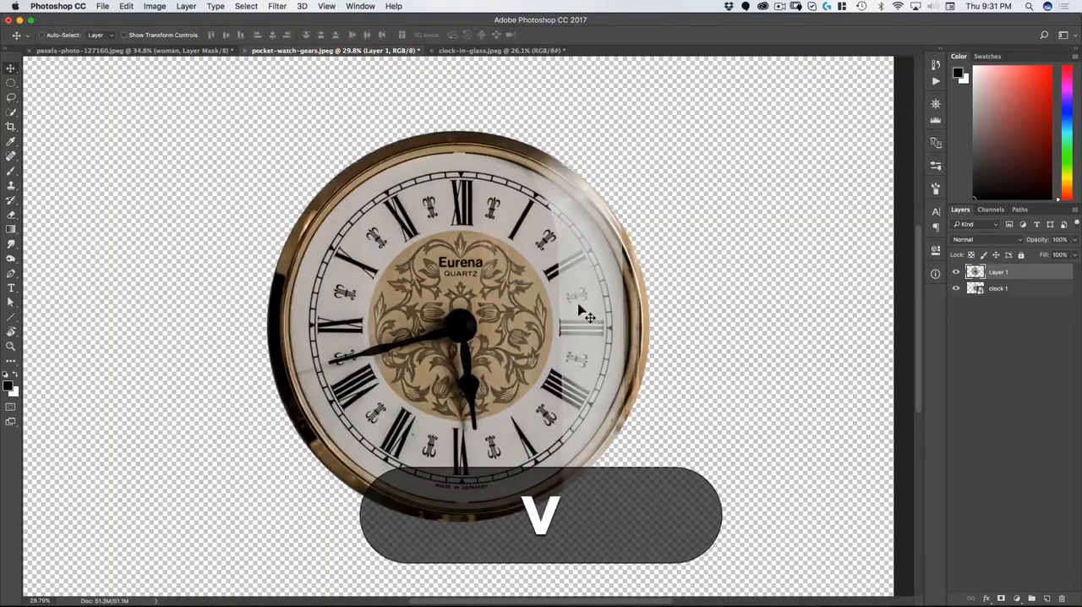
{"action": "key", "text": "super+t"}
{"action": "key", "text": "super+0"}
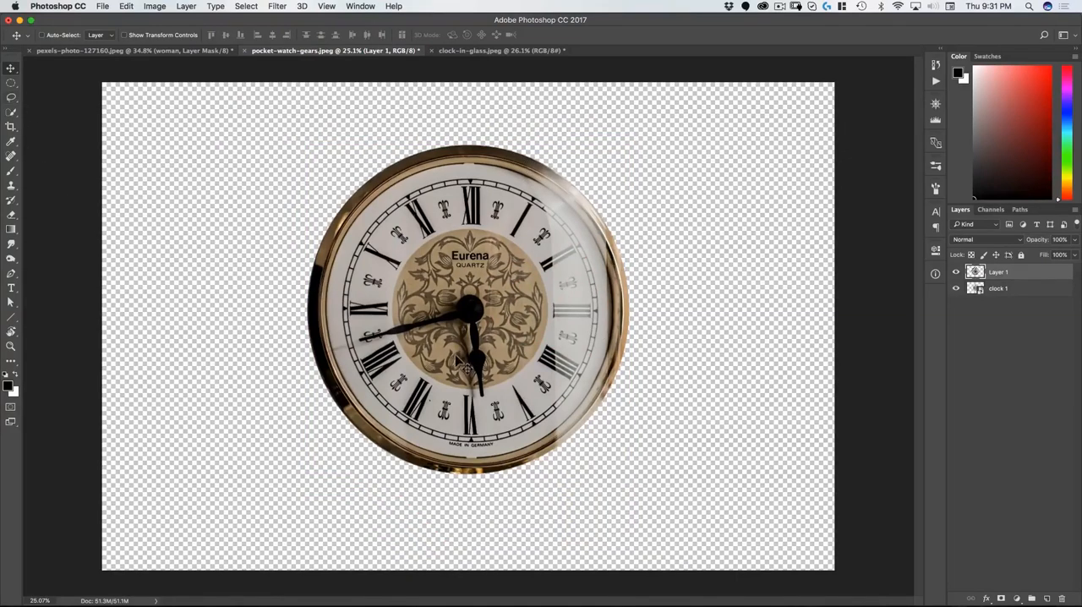
Step: Trace the inner edge of the glass reflection with a Pen path, from the clock's upper rim down past its lower rim
{"action": "left_click", "coordinate": [11, 272]}
{"action": "left_click_drag", "start_coordinate": [536, 182], "coordinate": [564, 158]}
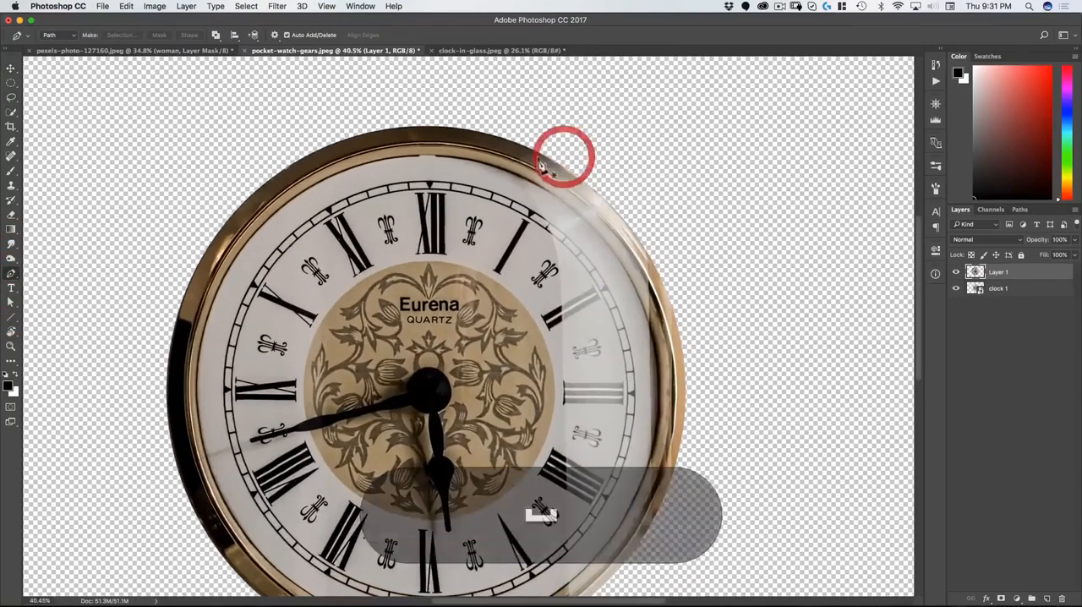
{"action": "left_click", "coordinate": [512, 159]}
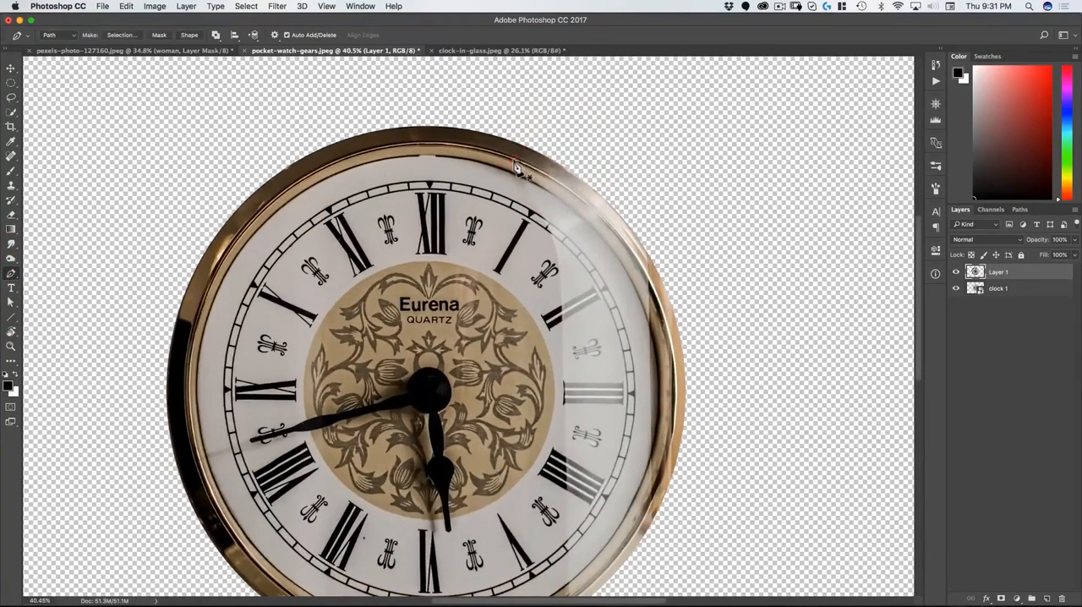
{"action": "left_click_drag", "start_coordinate": [551, 229], "coordinate": [561, 310]}
{"action": "key", "text": "space"}
{"action": "left_click_drag", "start_coordinate": [569, 438], "coordinate": [560, 276]}
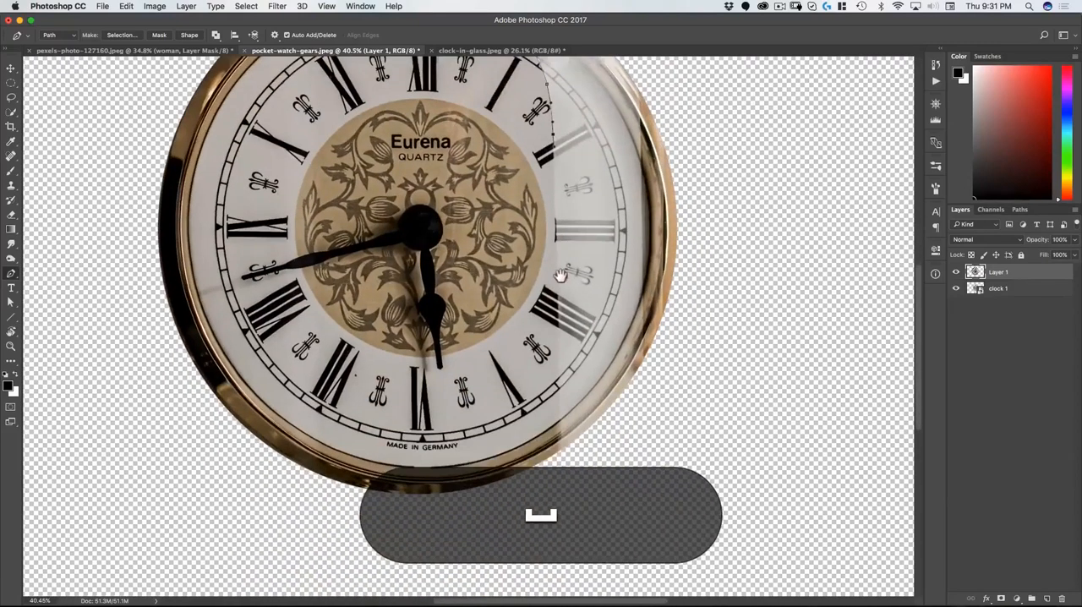
{"action": "left_click_drag", "start_coordinate": [560, 347], "coordinate": [562, 430]}
{"action": "left_click", "coordinate": [559, 471]}
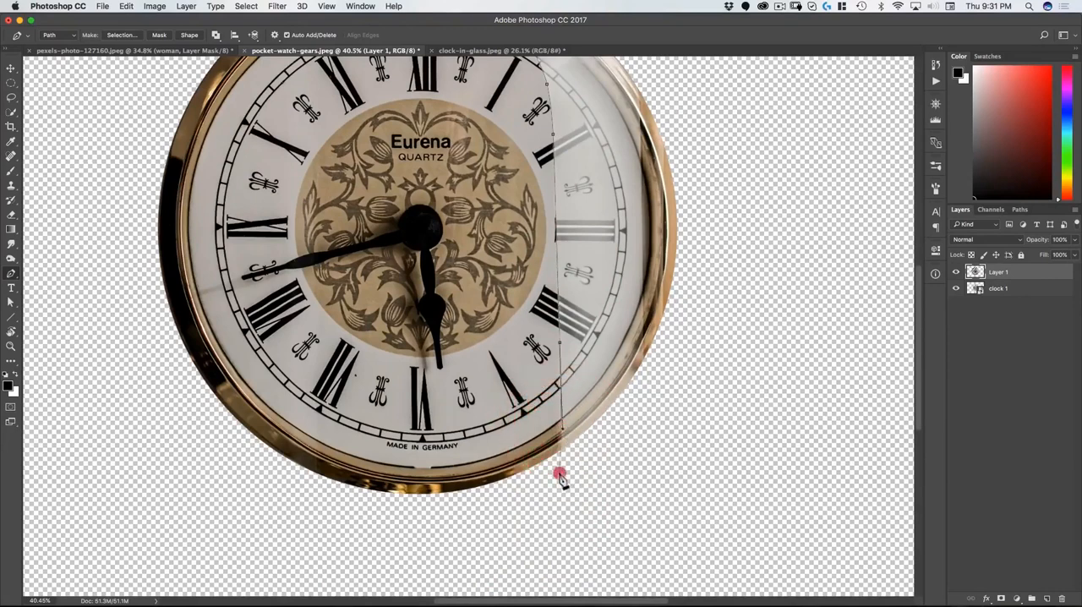
Step: Close the path around the right side of the reflection and convert it into a selection
{"action": "left_click", "coordinate": [644, 362]}
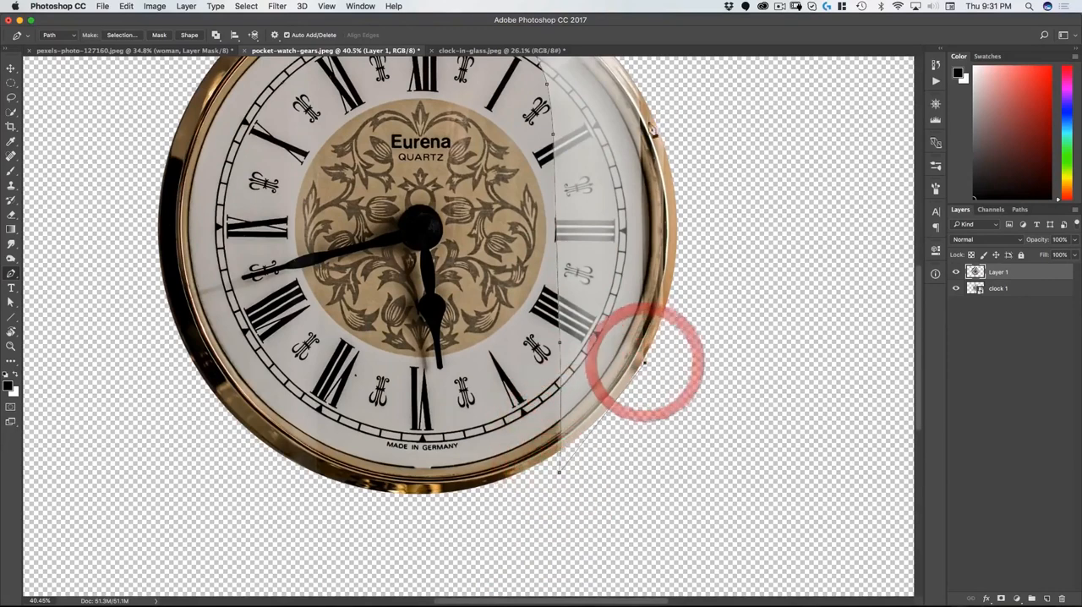
{"action": "left_click", "coordinate": [638, 77]}
{"action": "key", "text": "space"}
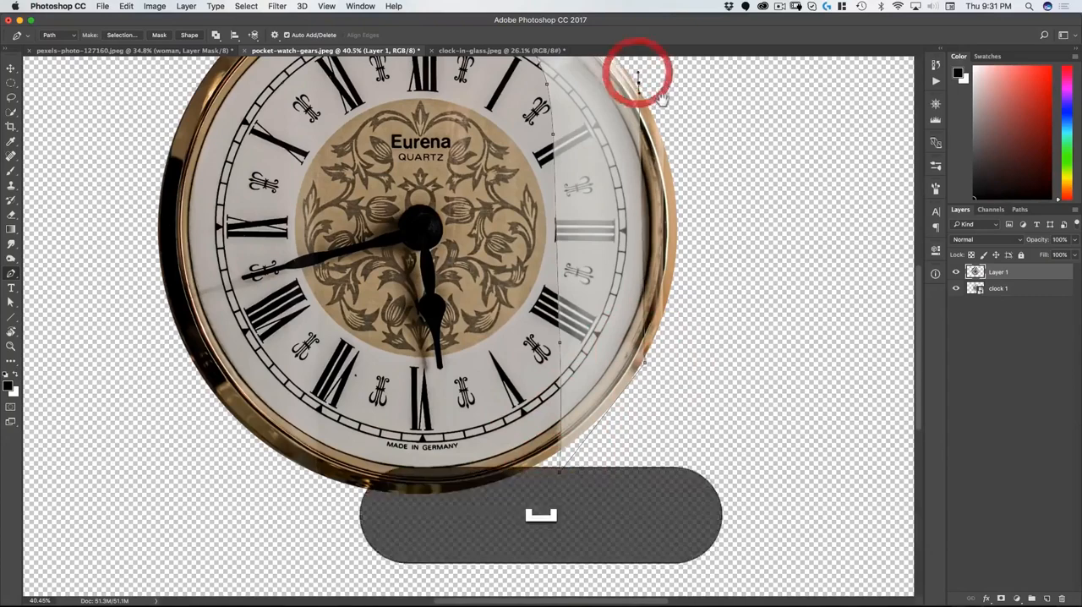
{"action": "left_click_drag", "start_coordinate": [661, 100], "coordinate": [665, 233]}
{"action": "left_click_drag", "start_coordinate": [604, 134], "coordinate": [598, 127]}
{"action": "left_click", "coordinate": [575, 115]}
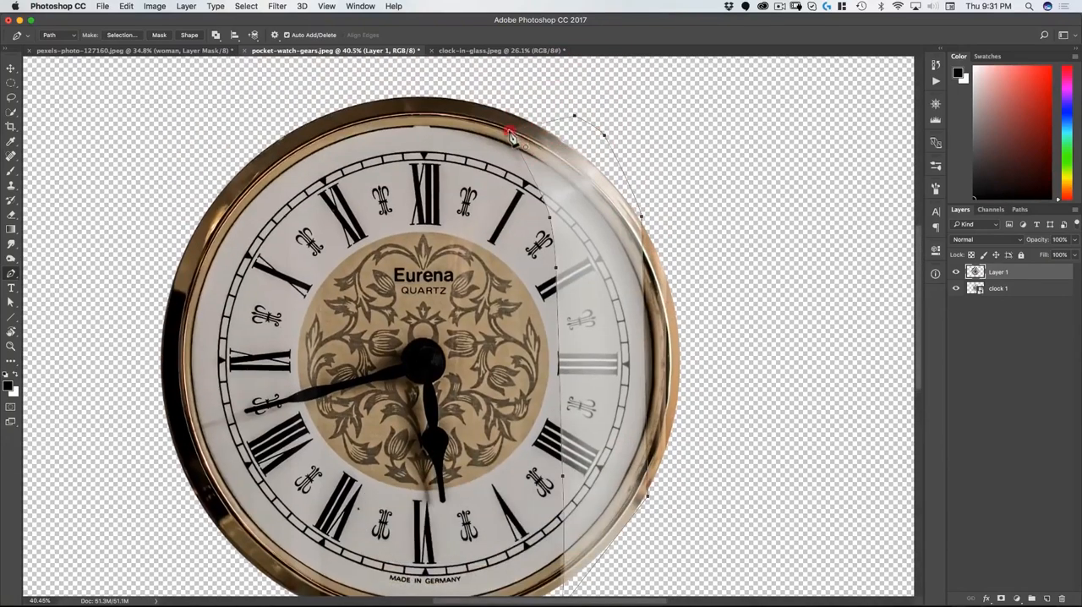
{"action": "right_click", "coordinate": [590, 167]}
{"action": "left_click", "coordinate": [606, 213]}
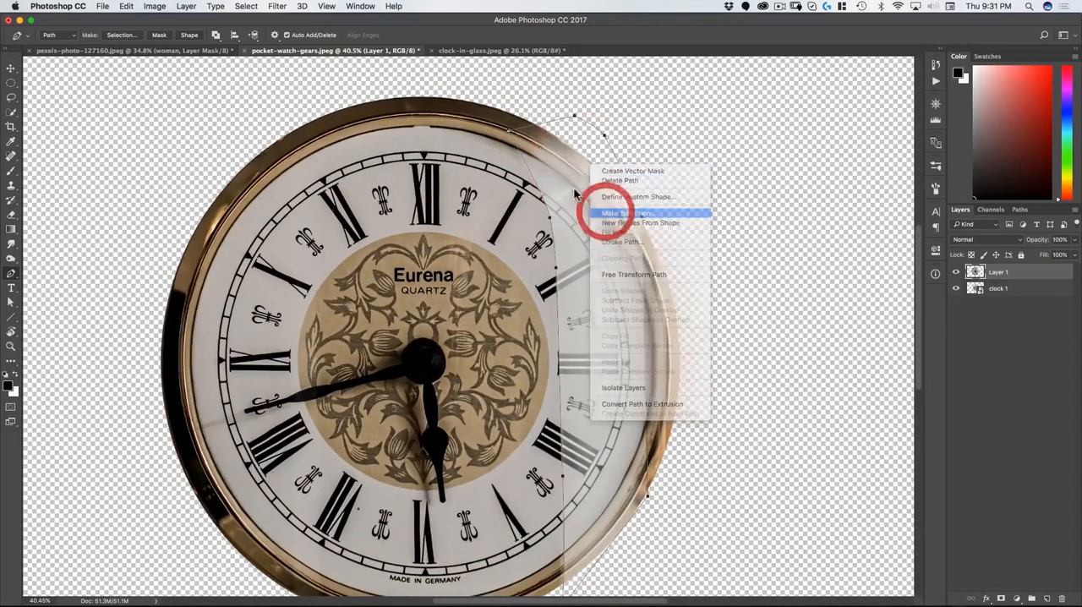
{"action": "left_click", "coordinate": [759, 224]}
Step: Add a Curves adjustment layer masked to the reflection selection and clip it to Layer 1
{"action": "key", "text": "space"}
{"action": "left_click_drag", "start_coordinate": [784, 299], "coordinate": [784, 260]}
{"action": "left_click", "coordinate": [1017, 598]}
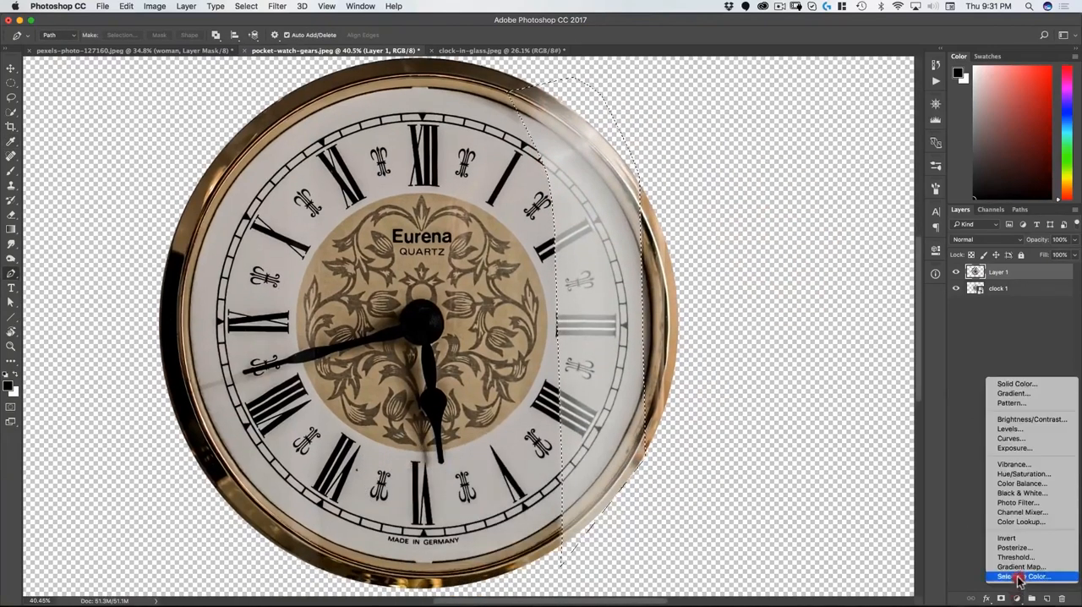
{"action": "left_click", "coordinate": [1014, 441]}
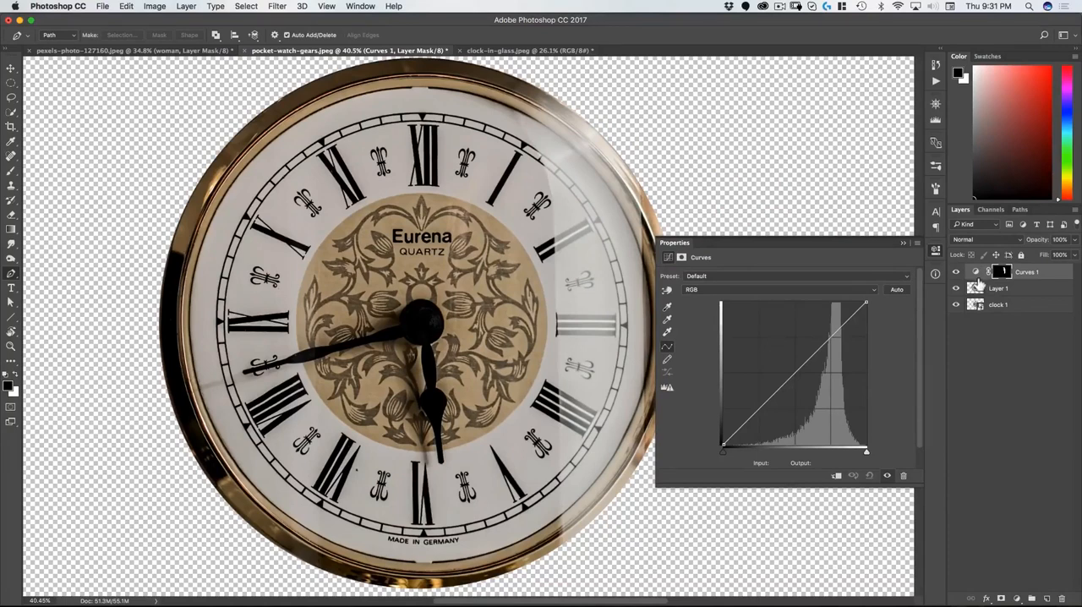
{"action": "key", "text": "alt"}
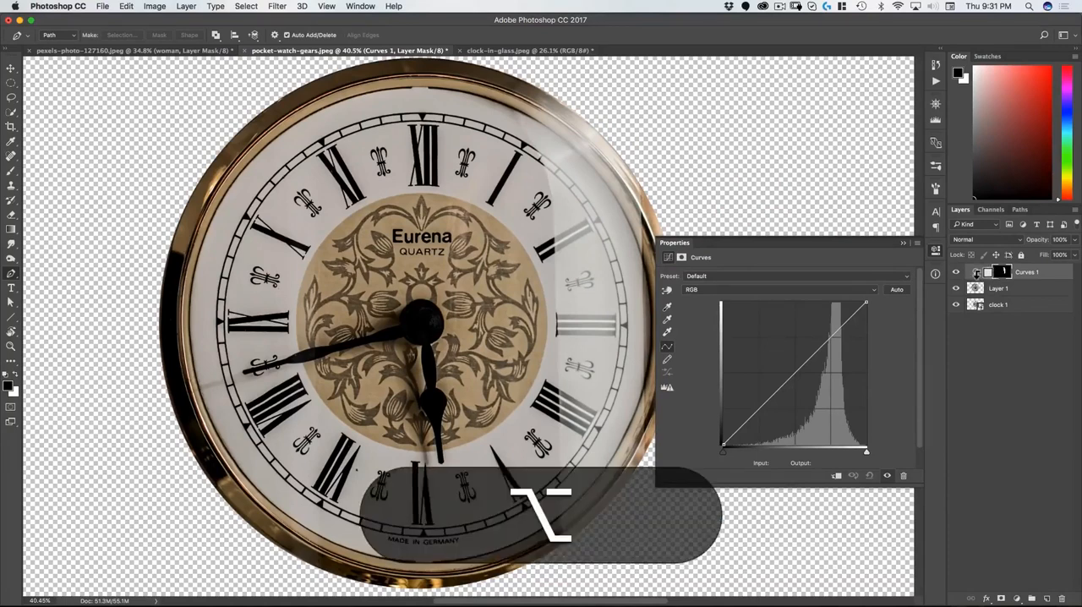
{"action": "left_click", "coordinate": [977, 279], "text": "alt"}
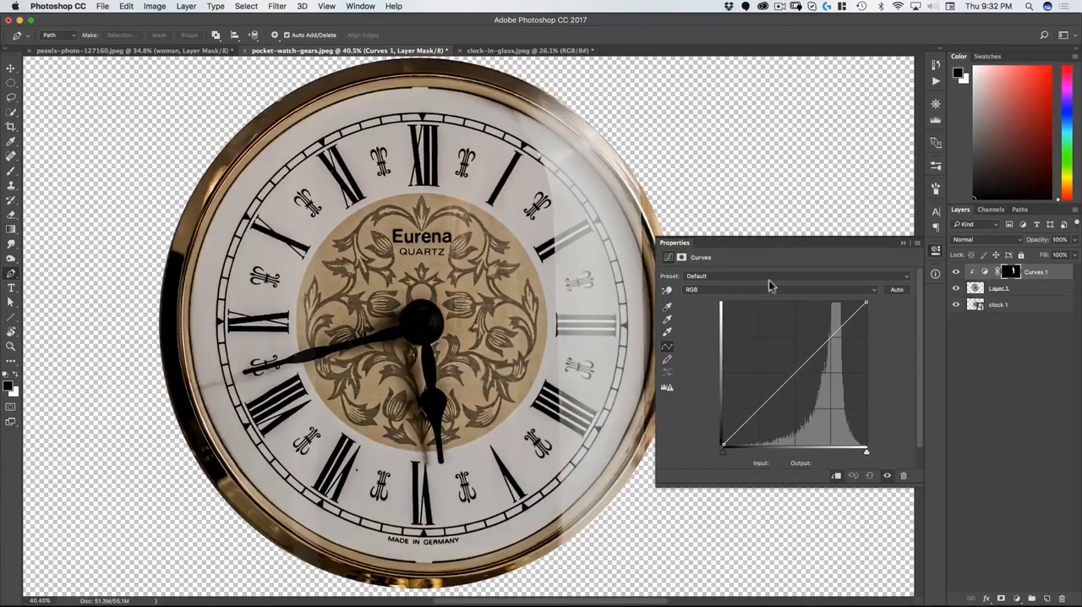
Step: Deepen the reflection's contrast on the RGB curve: black point at input 127, lowered midtones, and a highlight point at input 222, output 235
{"action": "left_click_drag", "start_coordinate": [809, 362], "coordinate": [811, 369]}
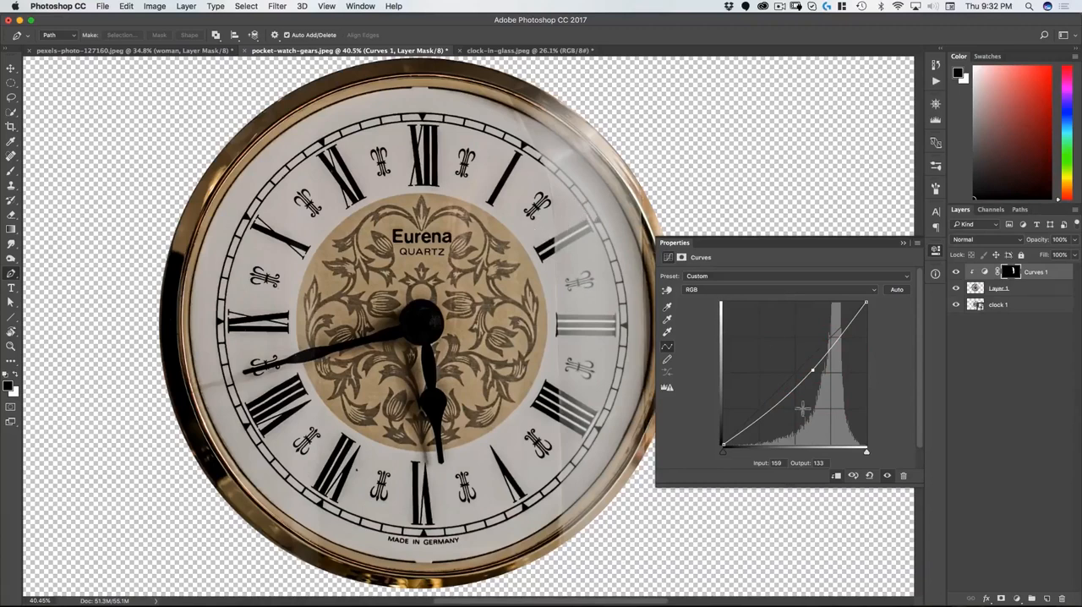
{"action": "left_click_drag", "start_coordinate": [724, 457], "coordinate": [779, 454]}
{"action": "left_click_drag", "start_coordinate": [812, 370], "coordinate": [813, 381]}
{"action": "left_click_drag", "start_coordinate": [780, 454], "coordinate": [794, 453]}
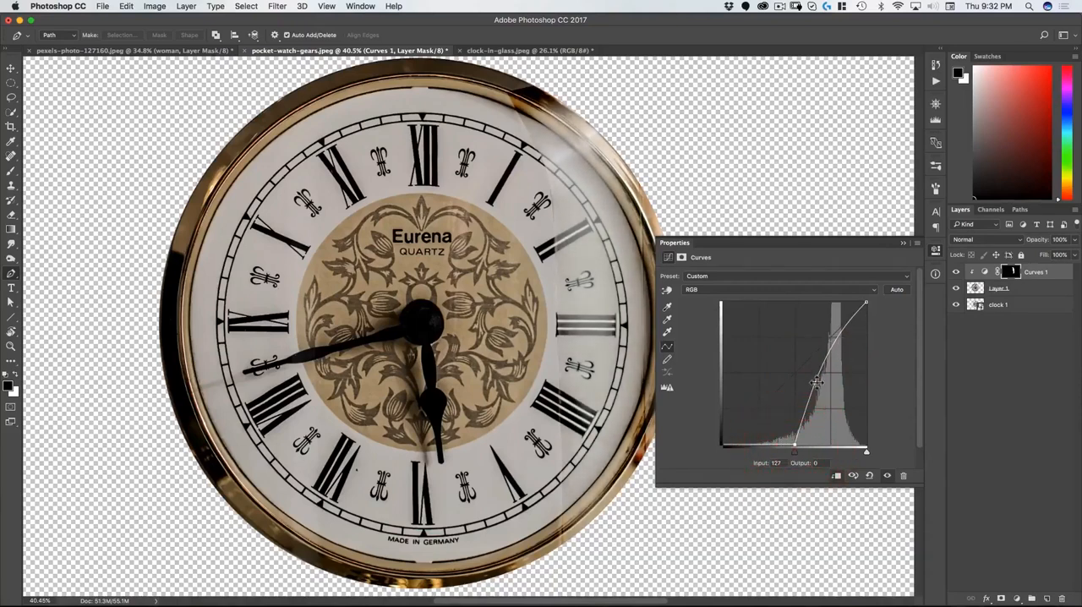
{"action": "left_click_drag", "start_coordinate": [816, 382], "coordinate": [816, 390]}
{"action": "left_click_drag", "start_coordinate": [849, 310], "coordinate": [847, 312]}
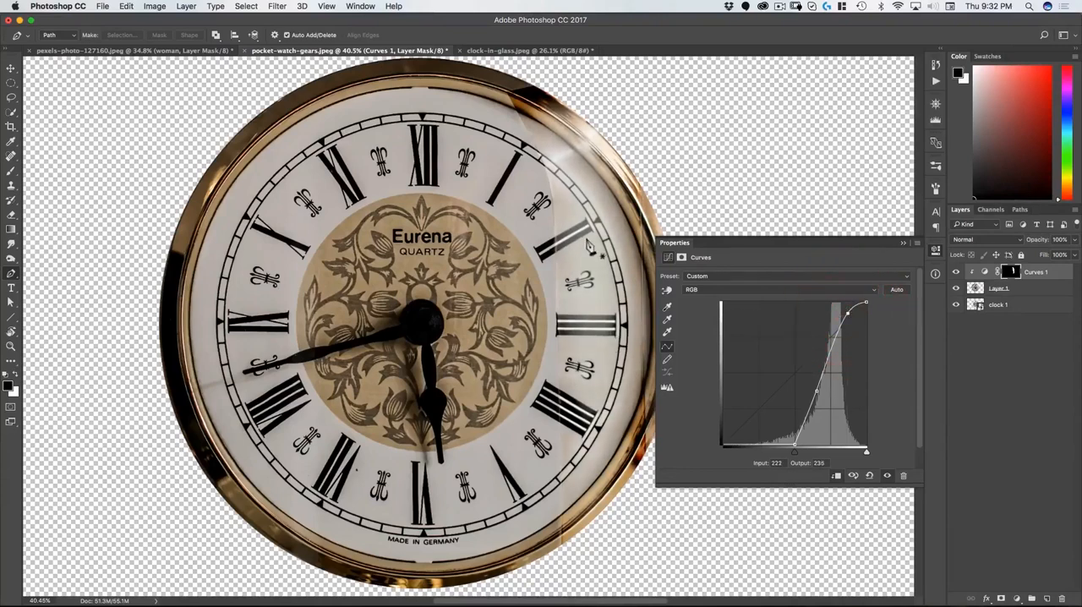
Step: Sample the reflection on the dial with the targeted adjustment and set a Red curve point at input 203, output 202
{"action": "left_click", "coordinate": [740, 290]}
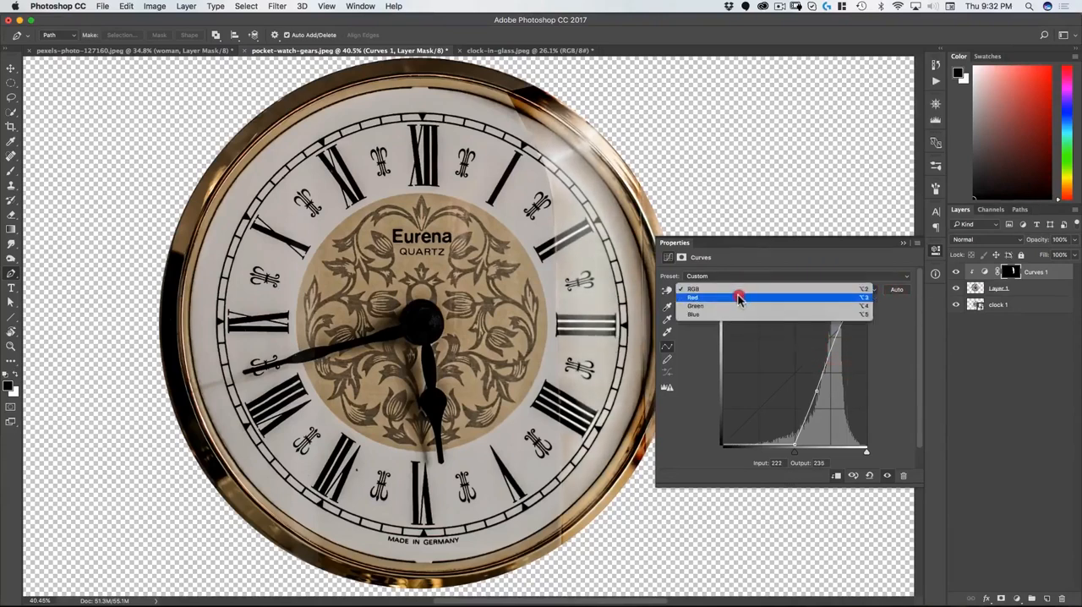
{"action": "left_click", "coordinate": [740, 297]}
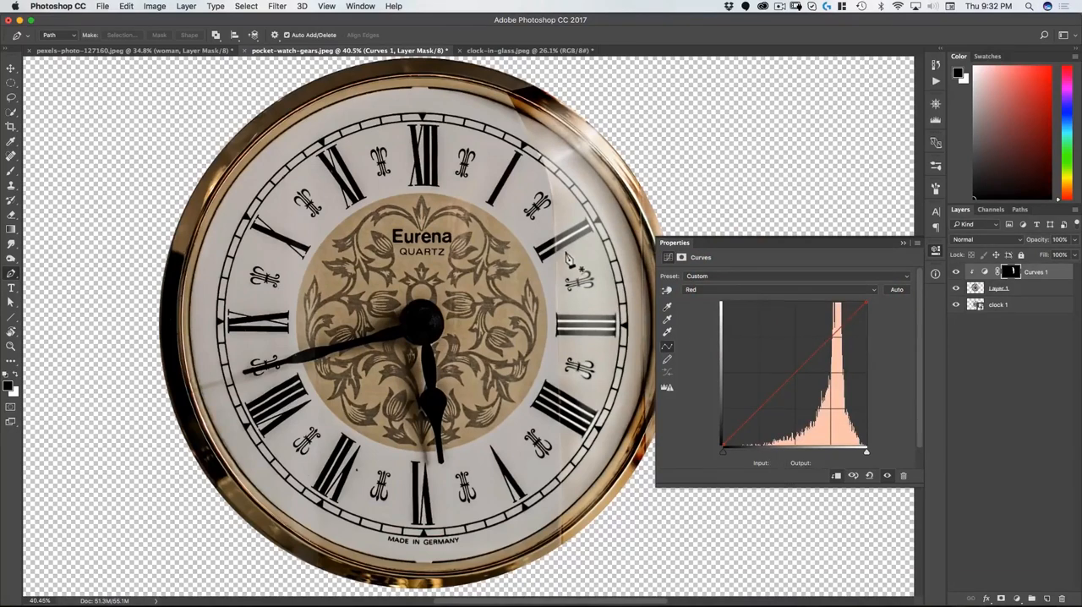
{"action": "left_click", "coordinate": [666, 289]}
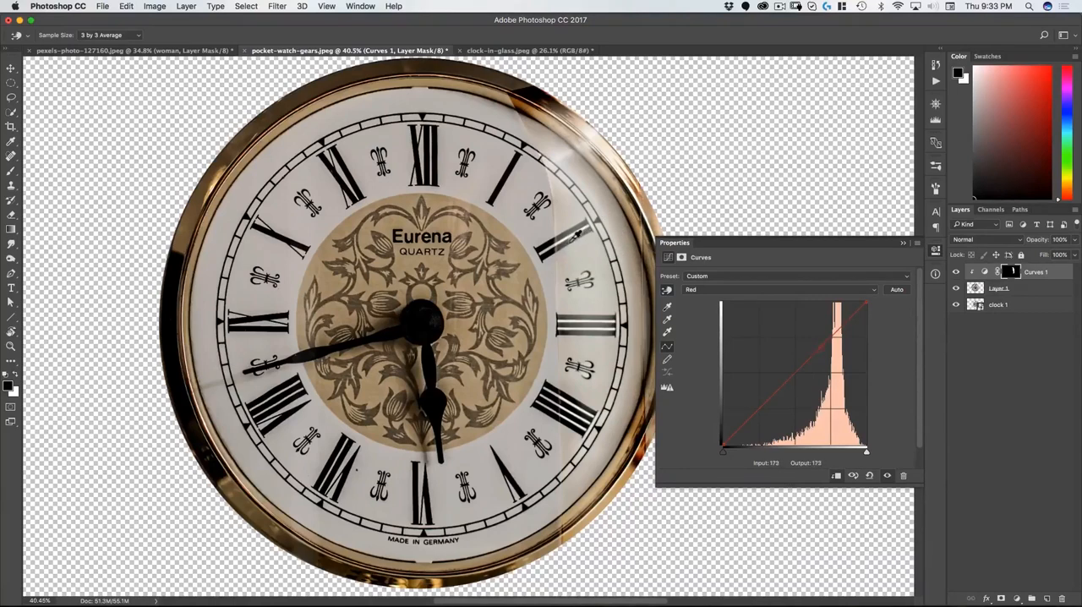
{"action": "left_click", "coordinate": [572, 261]}
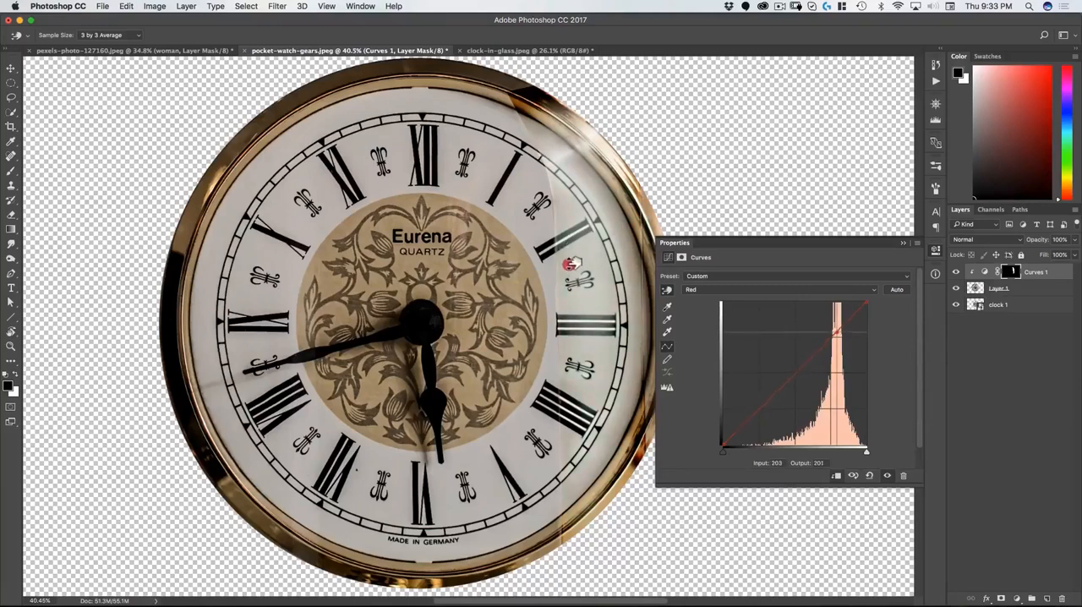
{"action": "left_click_drag", "start_coordinate": [572, 262], "coordinate": [574, 262]}
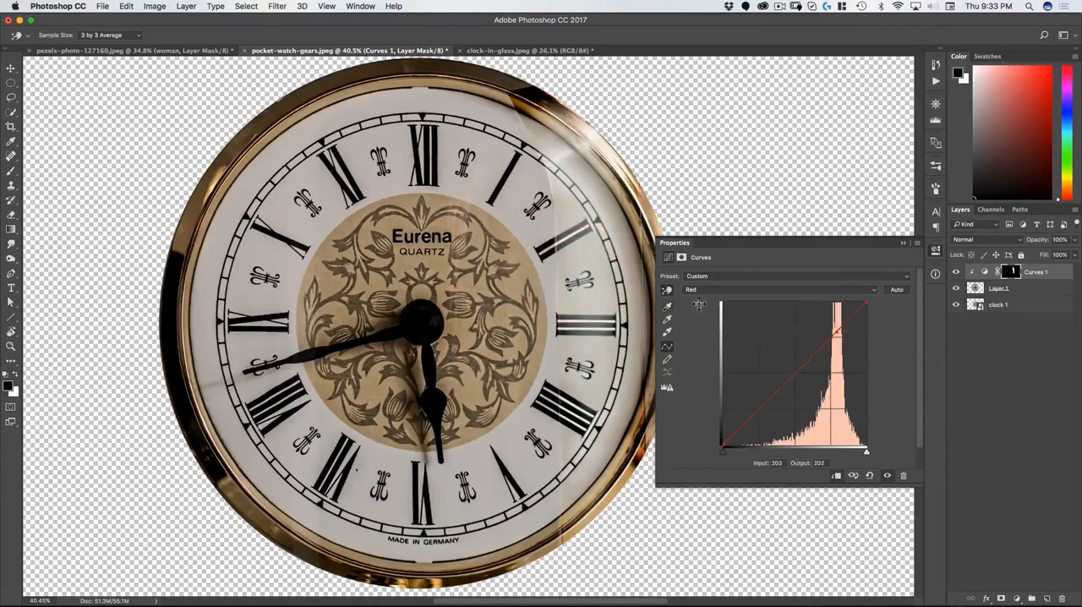
Step: Return to the RGB curve and fine-tune it by targeted adjustment on the dial, setting the midtone point to input 166, output 89
{"action": "left_click", "coordinate": [732, 289]}
{"action": "left_click", "coordinate": [732, 279]}
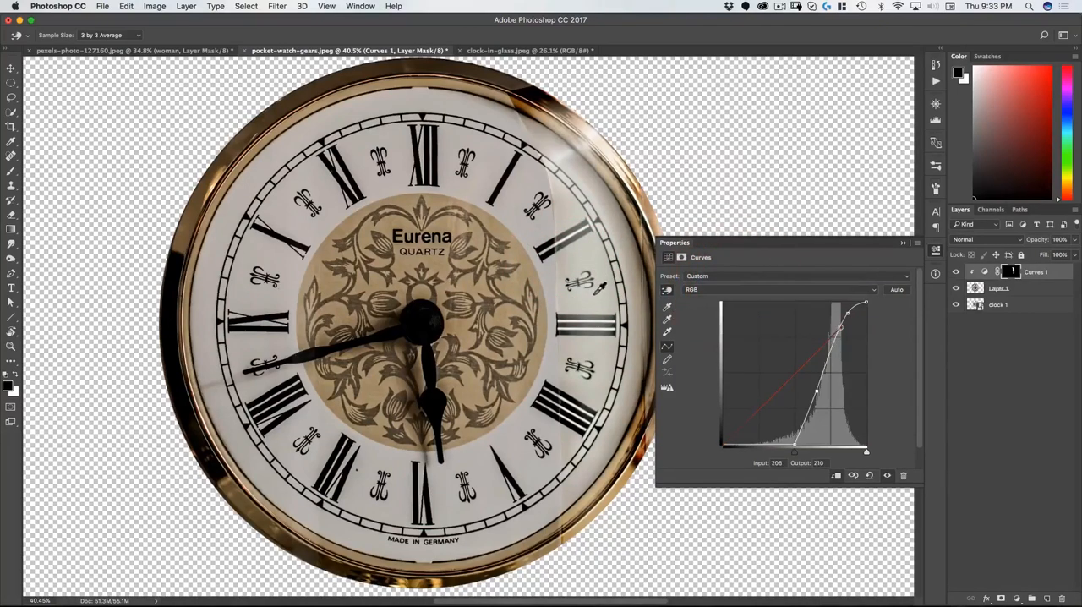
{"action": "left_click_drag", "start_coordinate": [600, 293], "coordinate": [574, 320]}
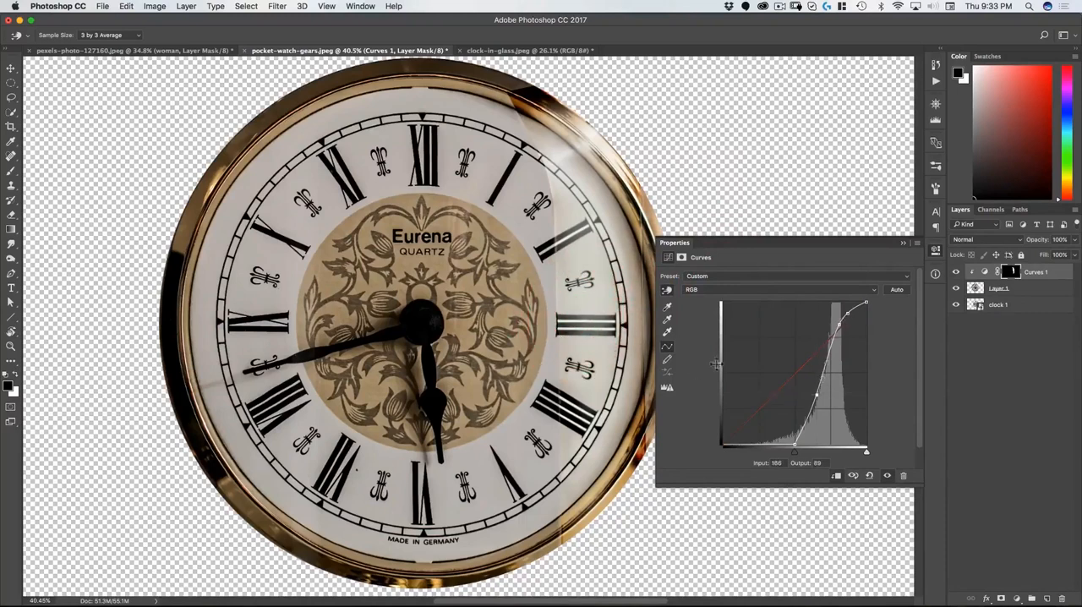
Step: Adjust the Blue curve by sampling the lower part of the reflection, setting a point at input 196, output 198
{"action": "left_click", "coordinate": [732, 292]}
{"action": "left_click", "coordinate": [719, 310]}
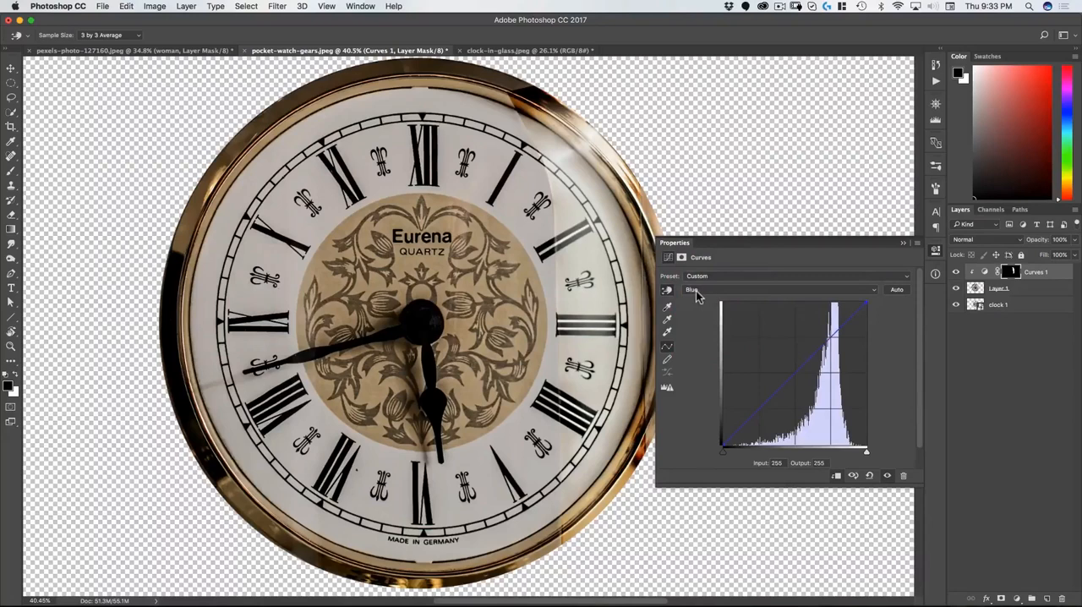
{"action": "left_click", "coordinate": [572, 444]}
{"action": "left_click_drag", "start_coordinate": [571, 444], "coordinate": [570, 443]}
{"action": "left_click", "coordinate": [698, 287]}
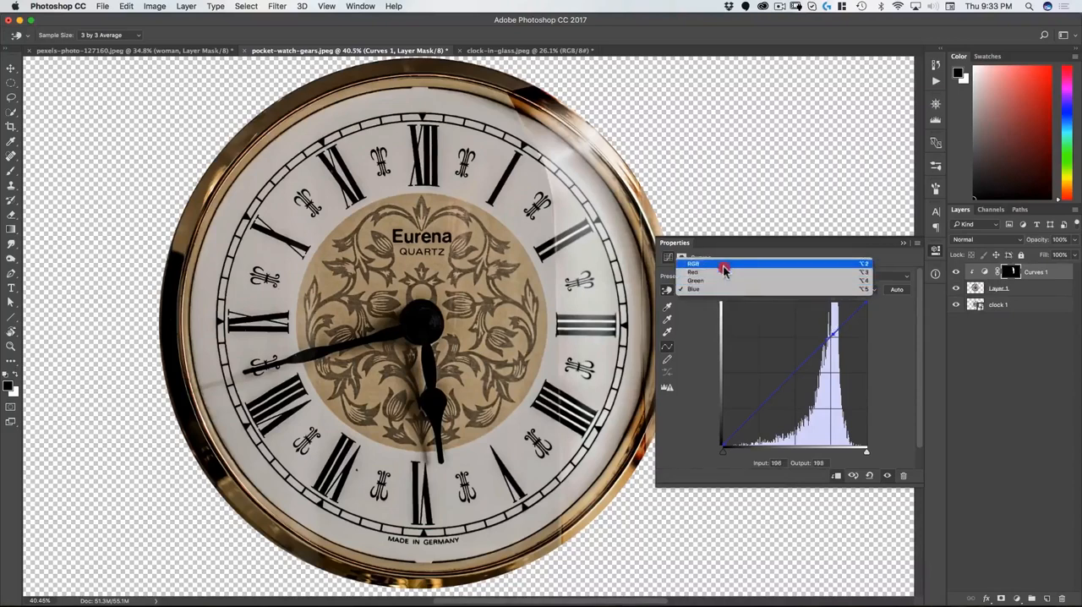
Step: Fine-tune the RGB curve by targeted adjustment on the dial, setting points at input 207, output 206 and input 200, output 195
{"action": "left_click", "coordinate": [720, 261]}
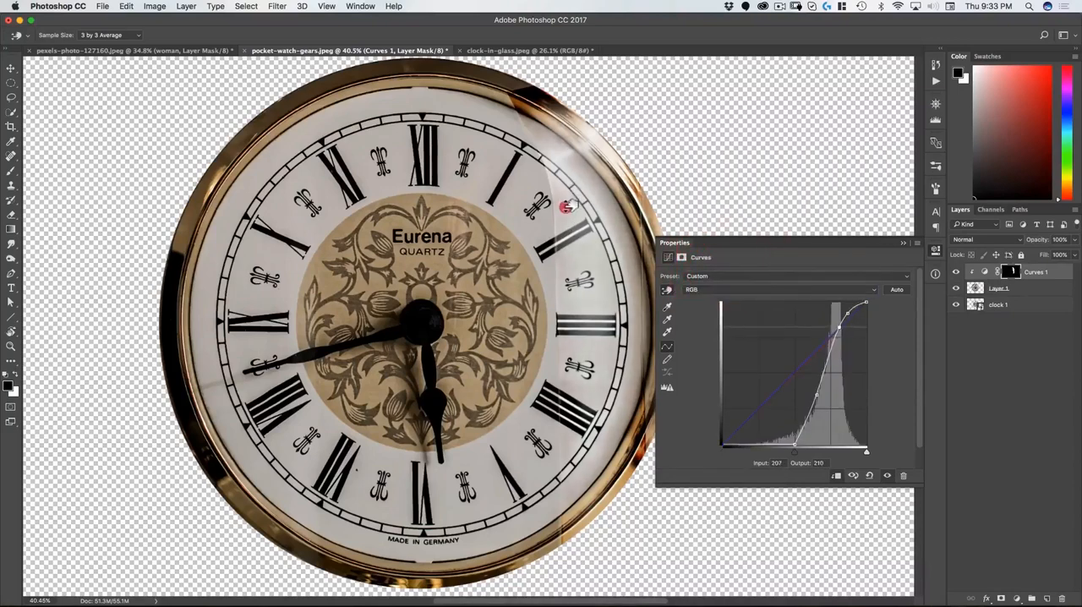
{"action": "left_click_drag", "start_coordinate": [565, 209], "coordinate": [571, 205]}
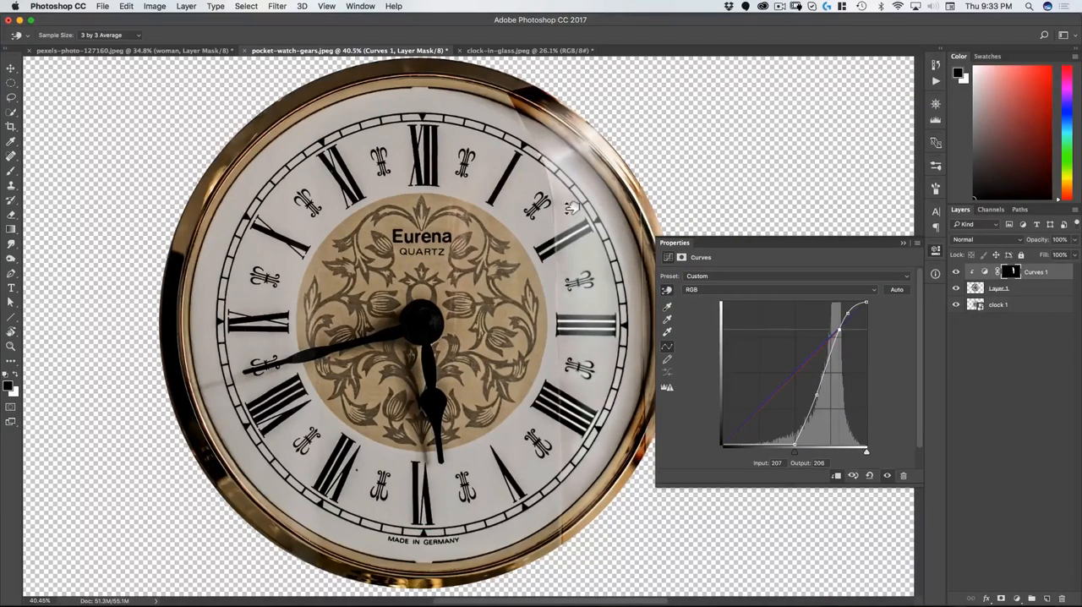
{"action": "left_click", "coordinate": [567, 207]}
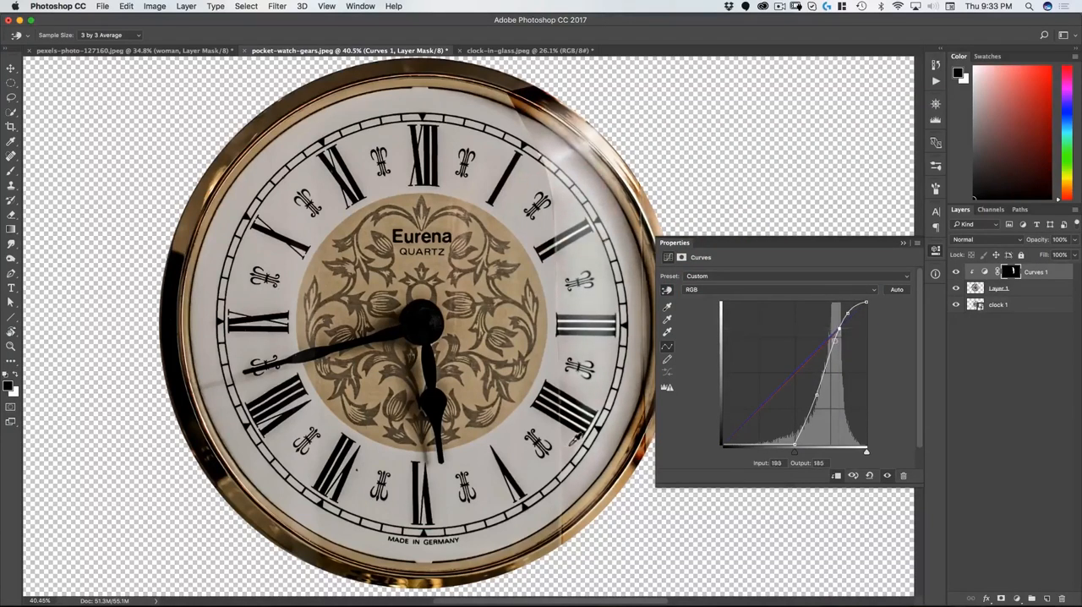
{"action": "left_click_drag", "start_coordinate": [572, 440], "coordinate": [570, 444]}
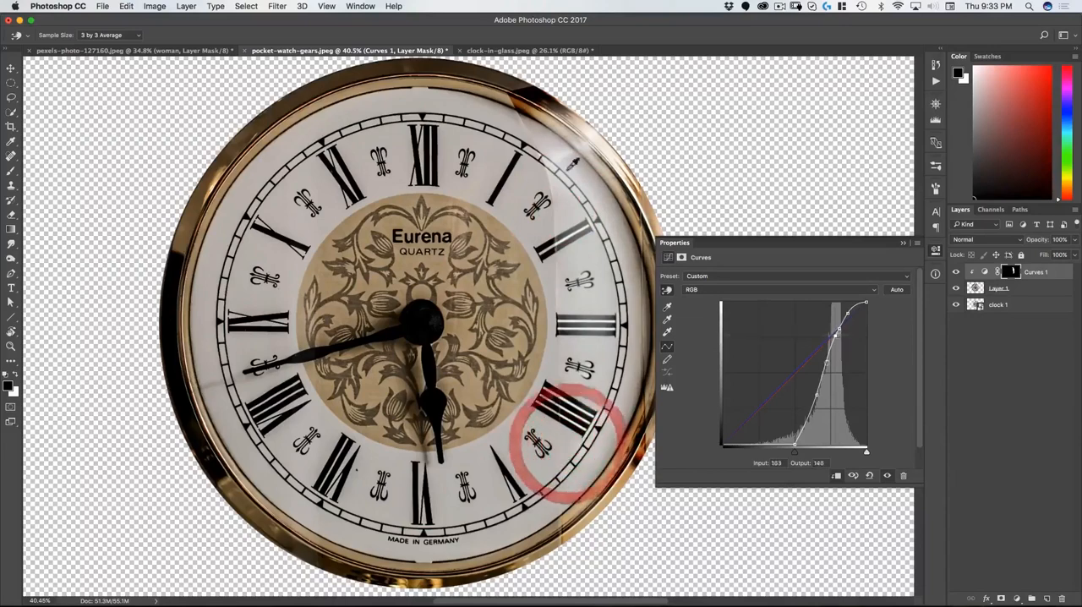
{"action": "left_click", "coordinate": [934, 250]}
Step: Compare the whole clock face with and without the Curves 1 adjustment
{"action": "scroll", "coordinate": [534, 359], "scroll_direction": "down", "scroll_amount": 5}
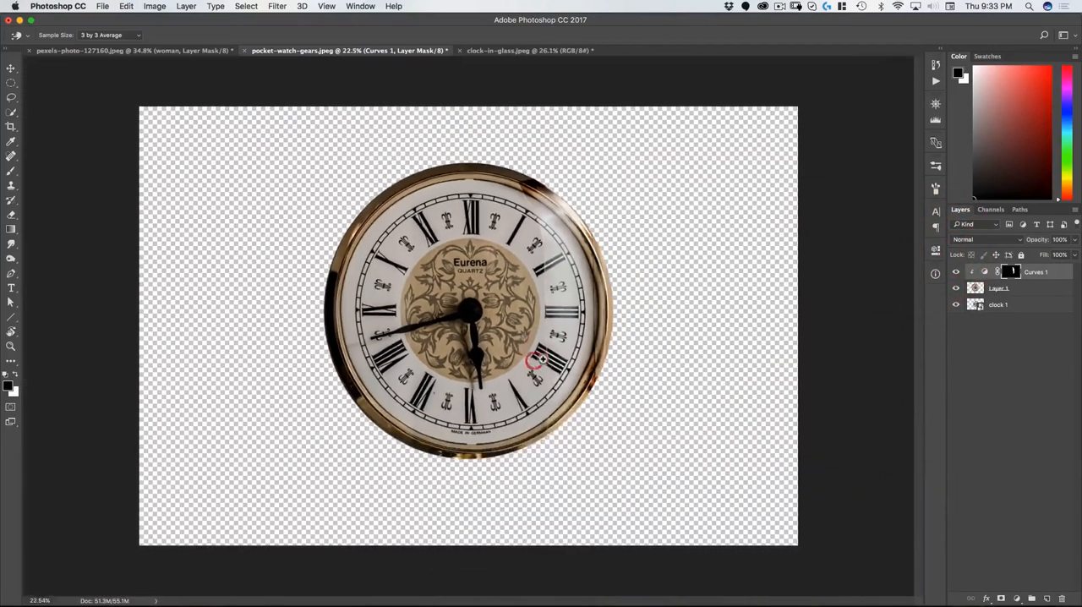
{"action": "left_click", "coordinate": [956, 274]}
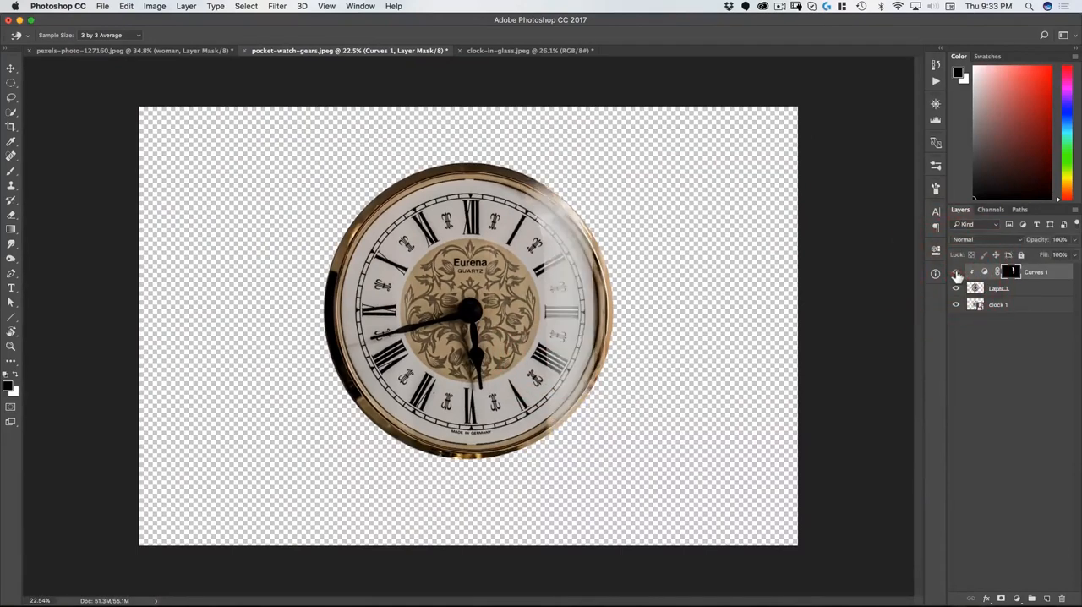
{"action": "left_click", "coordinate": [957, 273]}
{"action": "left_click", "coordinate": [956, 274]}
{"action": "left_click", "coordinate": [957, 274]}
{"action": "left_click", "coordinate": [957, 274]}
{"action": "left_click", "coordinate": [956, 274]}
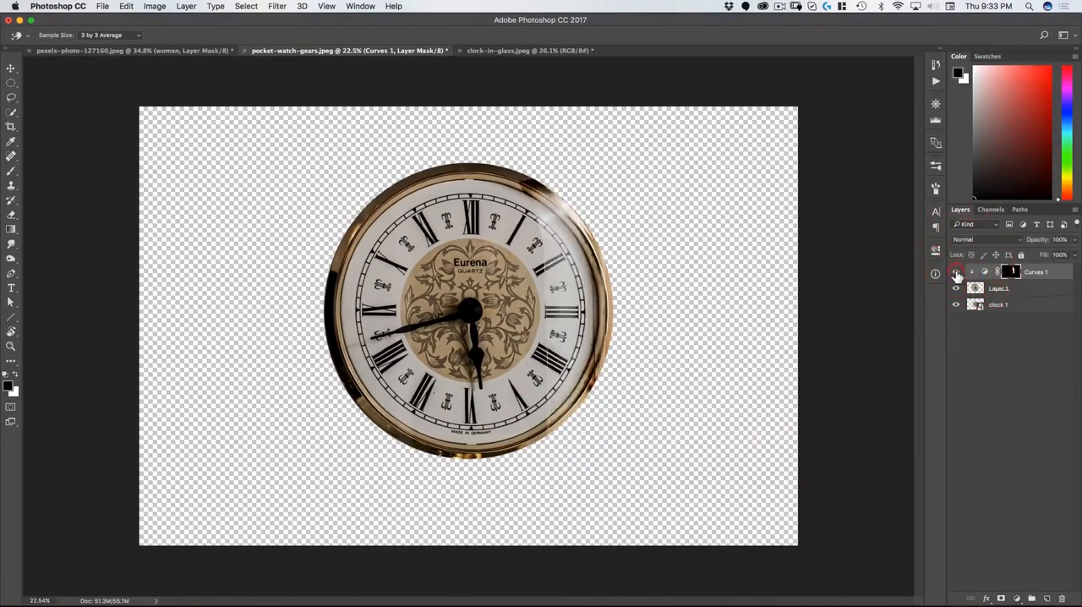
{"action": "left_click", "coordinate": [956, 274]}
{"action": "left_click", "coordinate": [957, 274]}
Step: Paint black with the Brush on the Curves 1 mask to remove the adjustment from the gold frame's upper-right rim
{"action": "left_click", "coordinate": [1015, 272]}
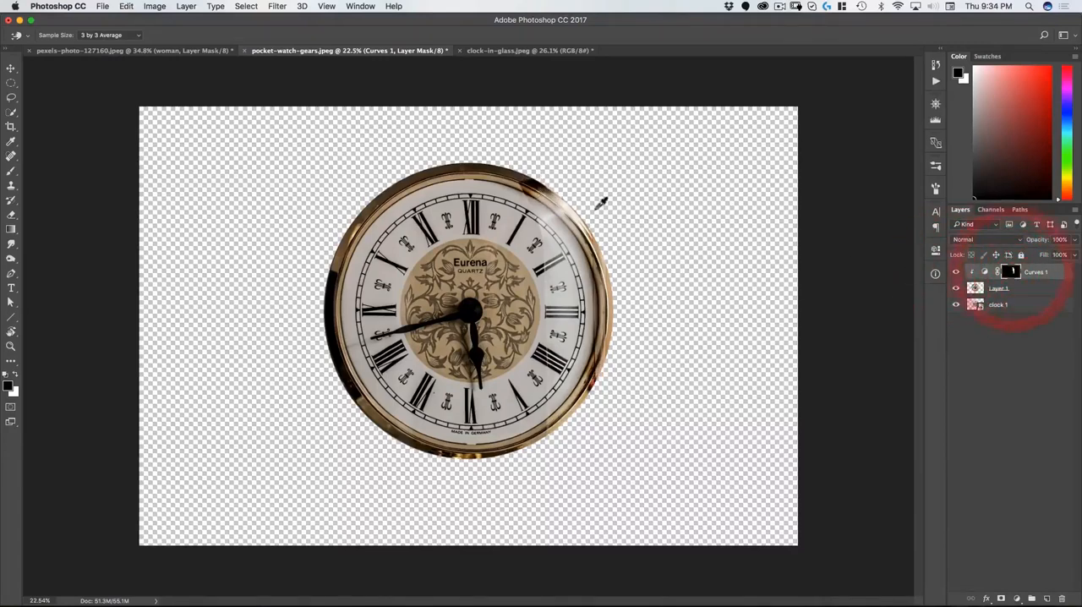
{"action": "key", "text": "super+space"}
{"action": "left_click_drag", "start_coordinate": [556, 201], "coordinate": [582, 189]}
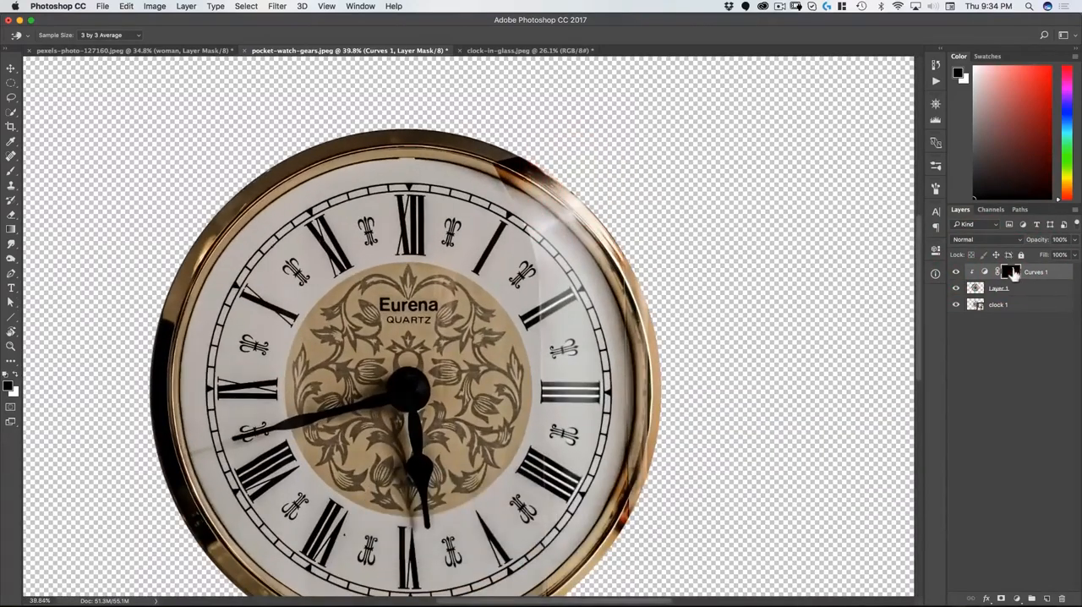
{"action": "left_click", "coordinate": [1011, 271]}
{"action": "key", "text": "b"}
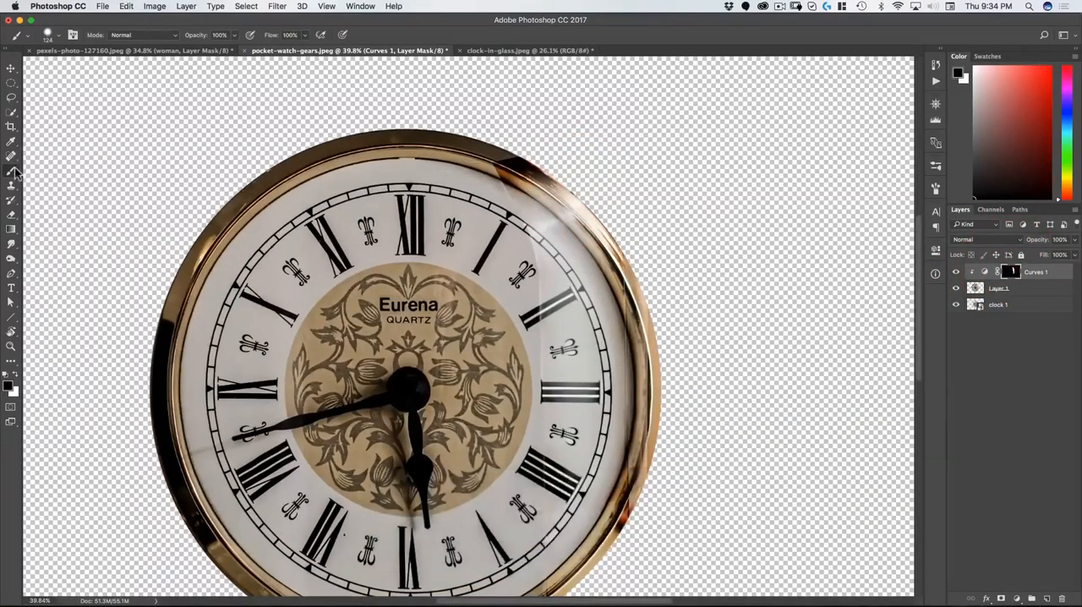
{"action": "mouse_move", "coordinate": [497, 158]}
{"action": "left_mouse_down"}
{"action": "mouse_move", "coordinate": [547, 162]}
{"action": "mouse_move", "coordinate": [565, 151]}
{"action": "left_mouse_up"}
{"action": "right_click", "coordinate": [524, 139]}
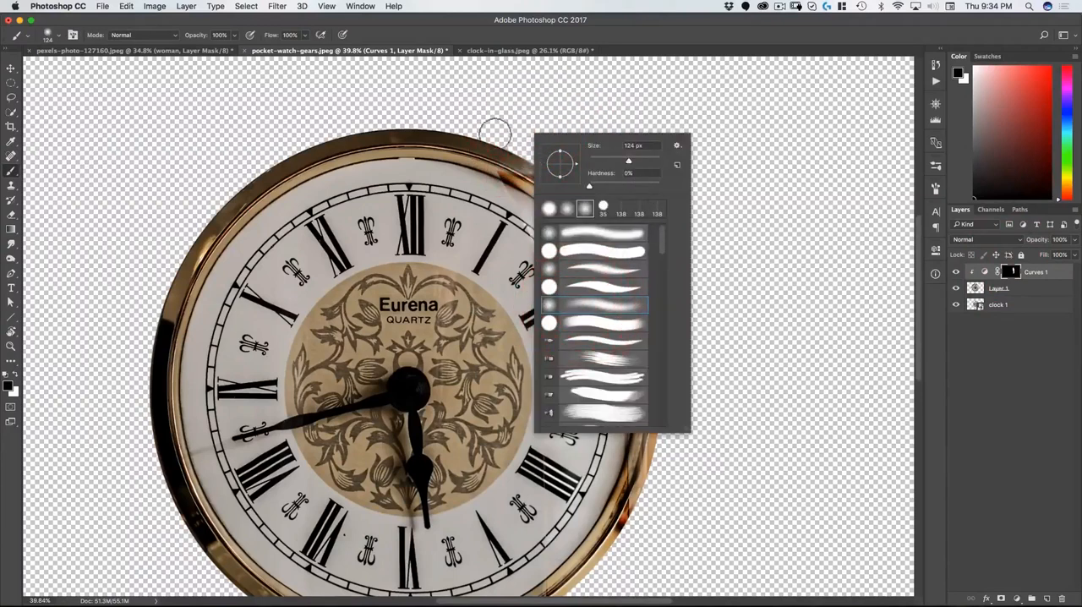
{"action": "left_click", "coordinate": [495, 134]}
{"action": "mouse_move", "coordinate": [494, 164]}
{"action": "left_mouse_down"}
{"action": "mouse_move", "coordinate": [522, 176]}
{"action": "mouse_move", "coordinate": [481, 159]}
{"action": "left_mouse_up"}
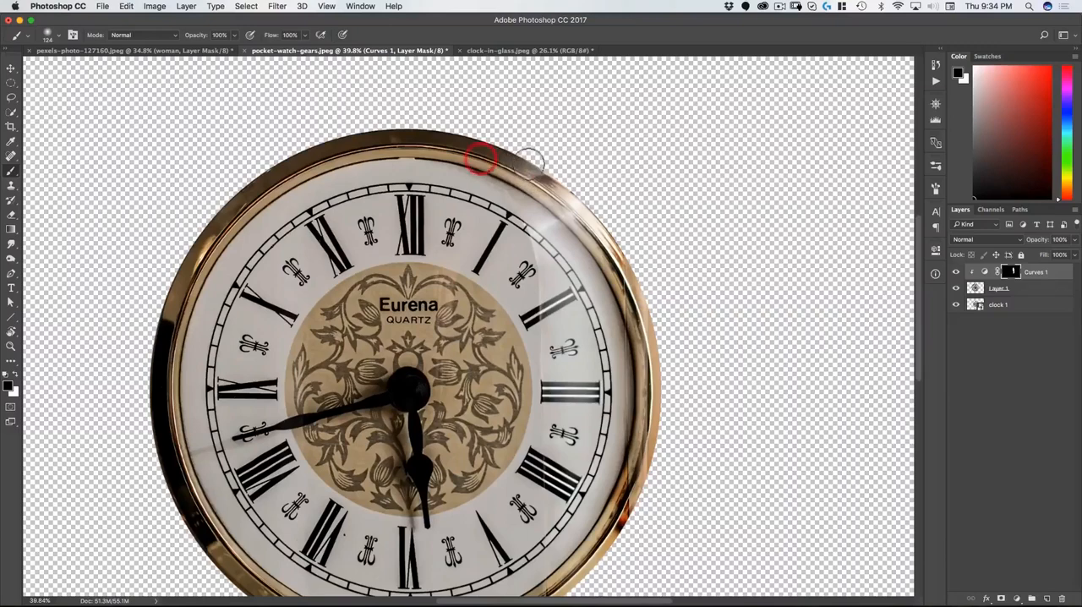
{"action": "left_click_drag", "start_coordinate": [567, 181], "coordinate": [638, 176]}
Step: Mask the Curves 1 adjustment off the gold frame's lower-right rim by painting black there
{"action": "key", "text": "space"}
{"action": "left_click_drag", "start_coordinate": [675, 466], "coordinate": [668, 327]}
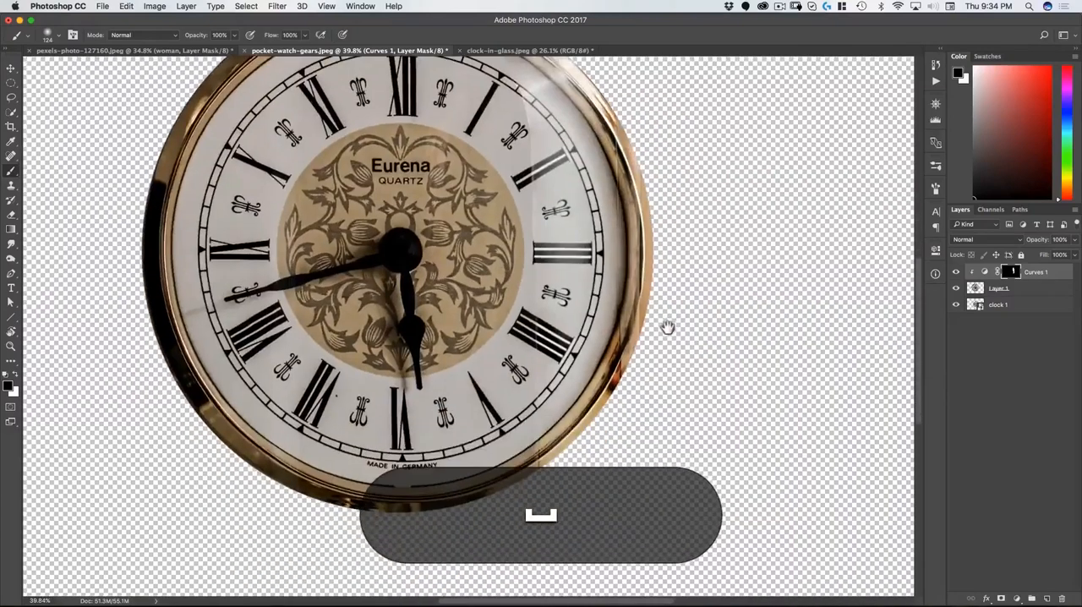
{"action": "mouse_move", "coordinate": [614, 387]}
{"action": "left_mouse_down"}
{"action": "mouse_move", "coordinate": [632, 323]}
{"action": "mouse_move", "coordinate": [619, 399]}
{"action": "left_mouse_up"}
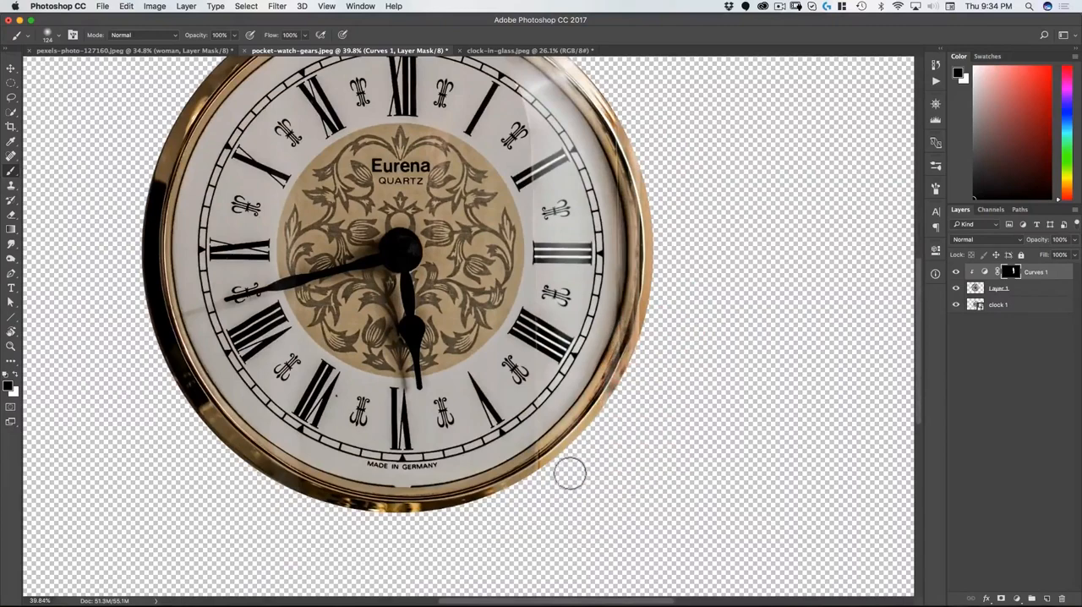
{"action": "left_click", "coordinate": [538, 468]}
{"action": "key", "text": "super+0"}
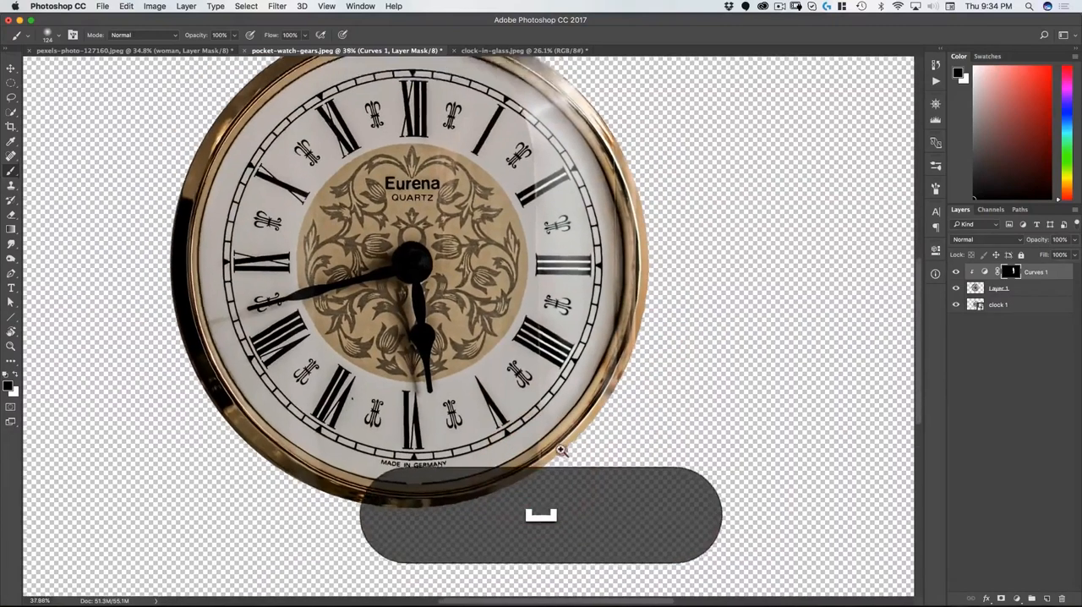
Step: Merge the Curves 1 adjustment with Layer 1 and briefly hide the merged layer to check the pocket watch beneath
{"action": "key", "text": "v"}
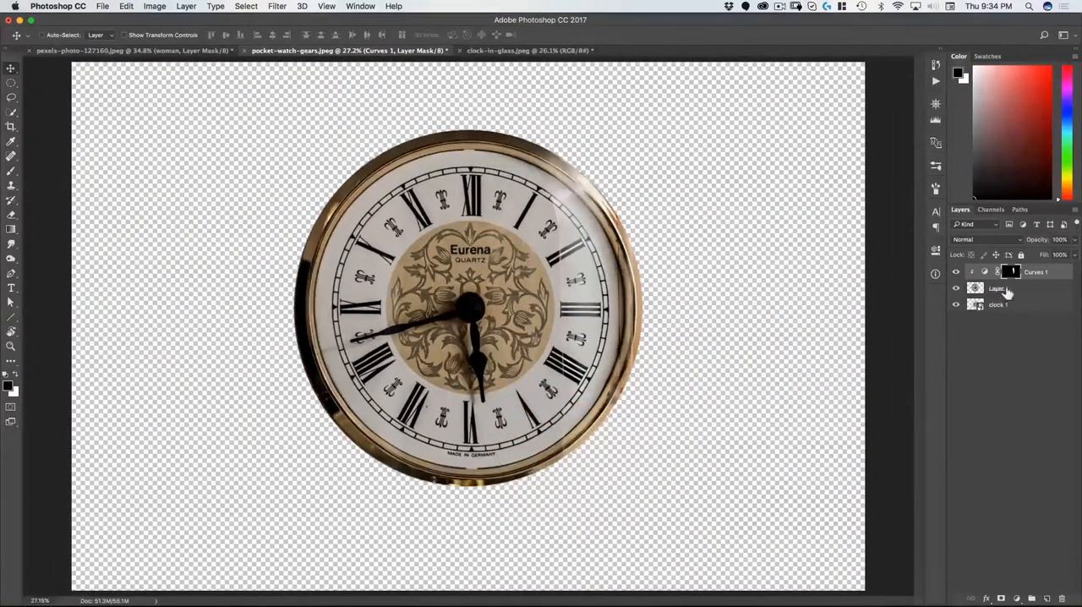
{"action": "key", "text": "space"}
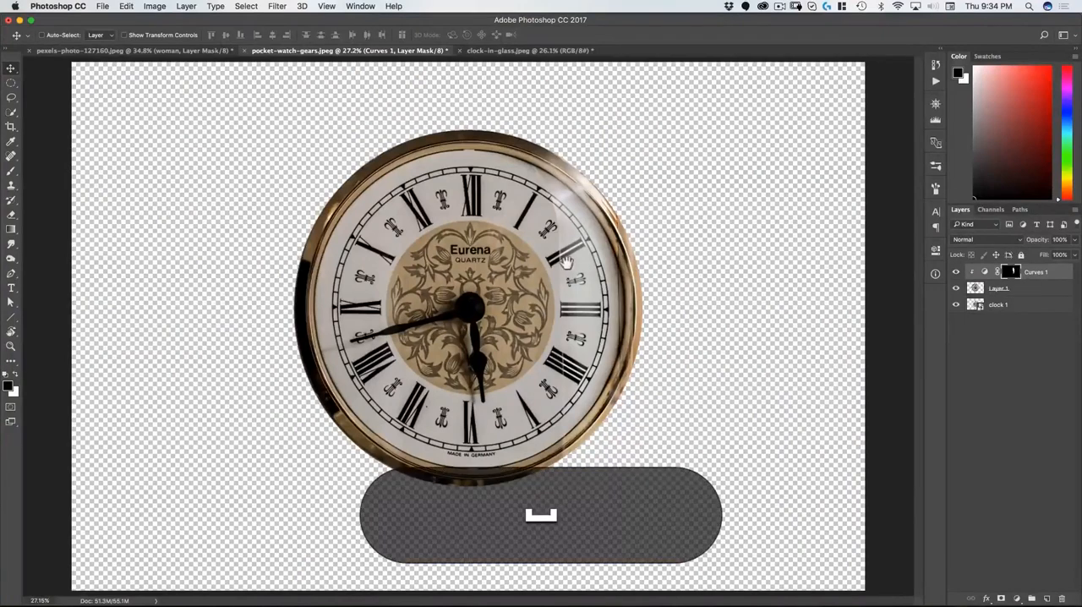
{"action": "left_click", "coordinate": [1032, 291], "text": "shift"}
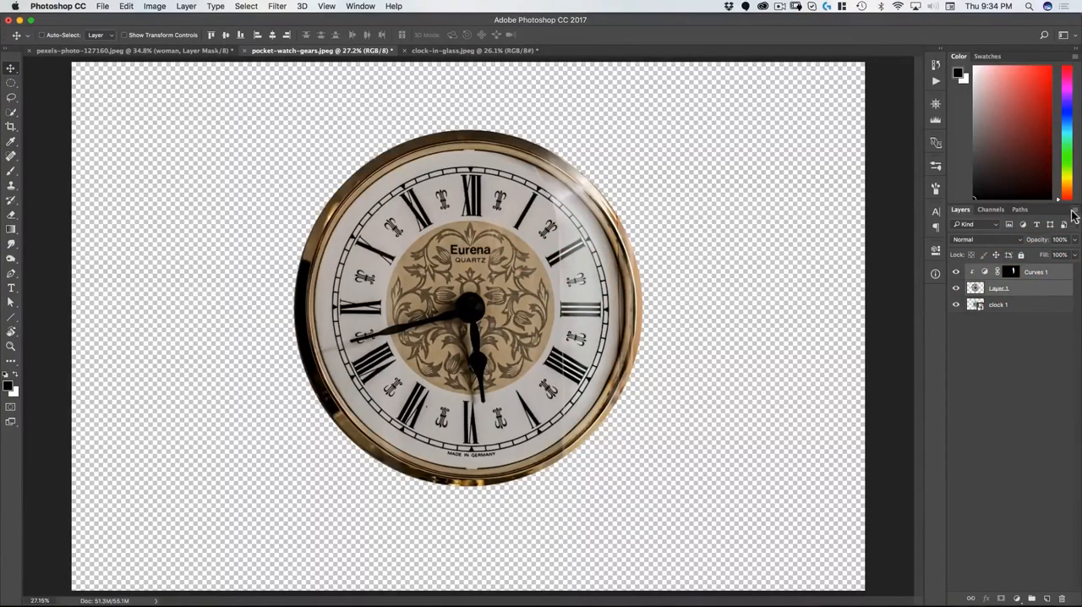
{"action": "left_click", "coordinate": [1073, 213]}
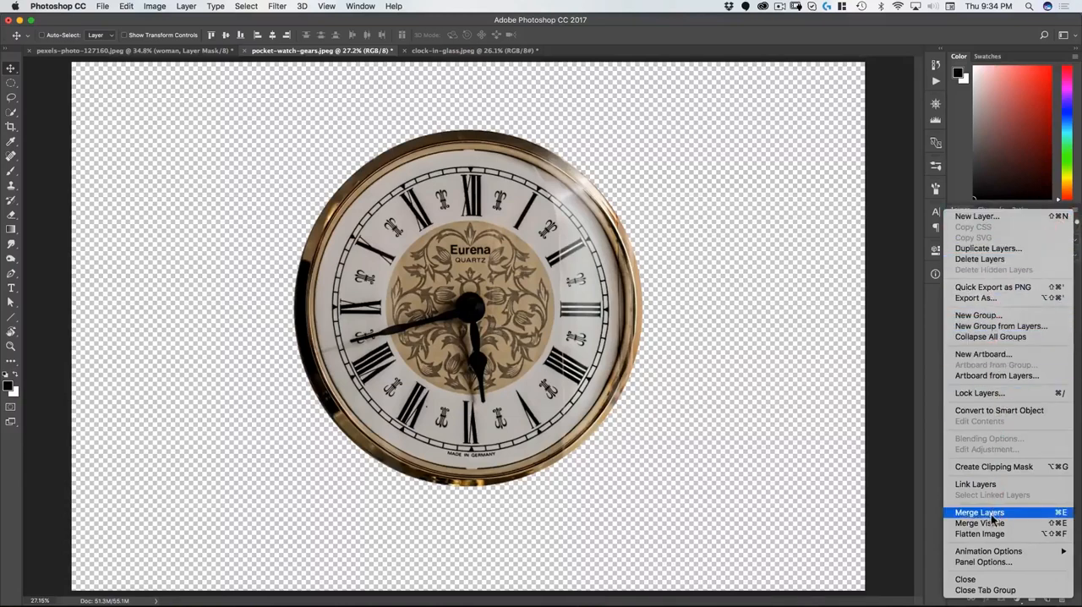
{"action": "left_click", "coordinate": [1017, 514]}
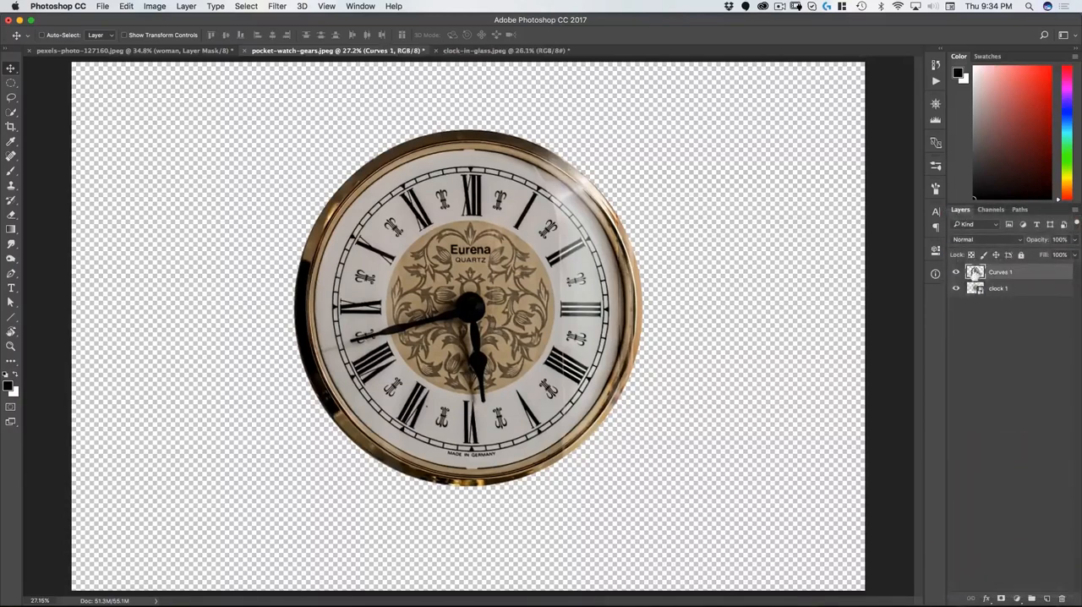
{"action": "left_click", "coordinate": [955, 272]}
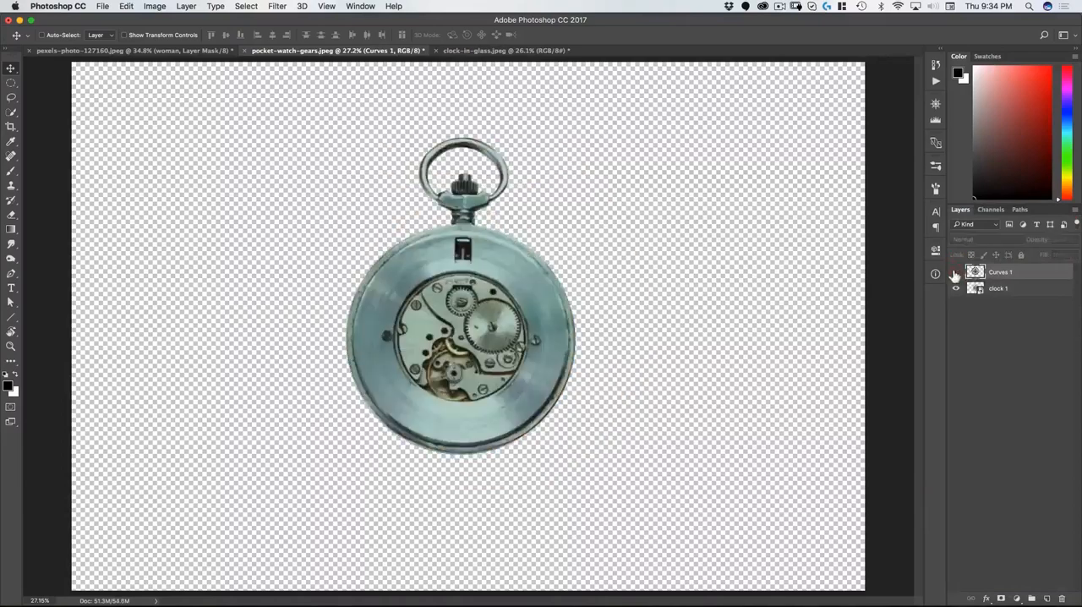
{"action": "left_click", "coordinate": [956, 272]}
Step: Heal the reflection's edge line on the white dial beside numerals I, II and III with the Spot Healing Brush
{"action": "left_click_drag", "start_coordinate": [558, 154], "coordinate": [611, 137]}
{"action": "left_click_drag", "start_coordinate": [521, 176], "coordinate": [503, 197]}
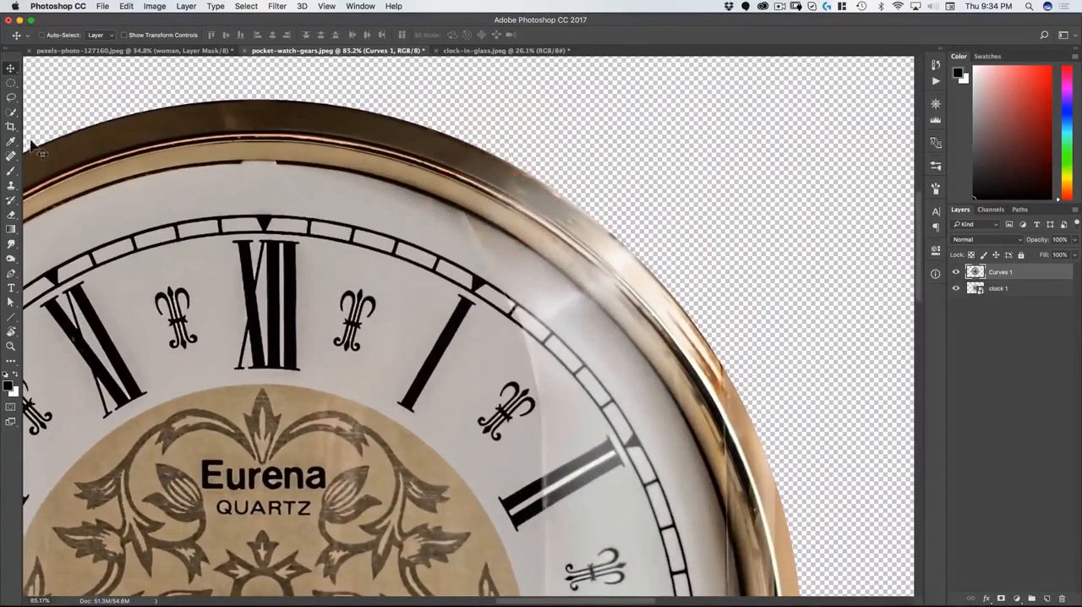
{"action": "left_click", "coordinate": [11, 158]}
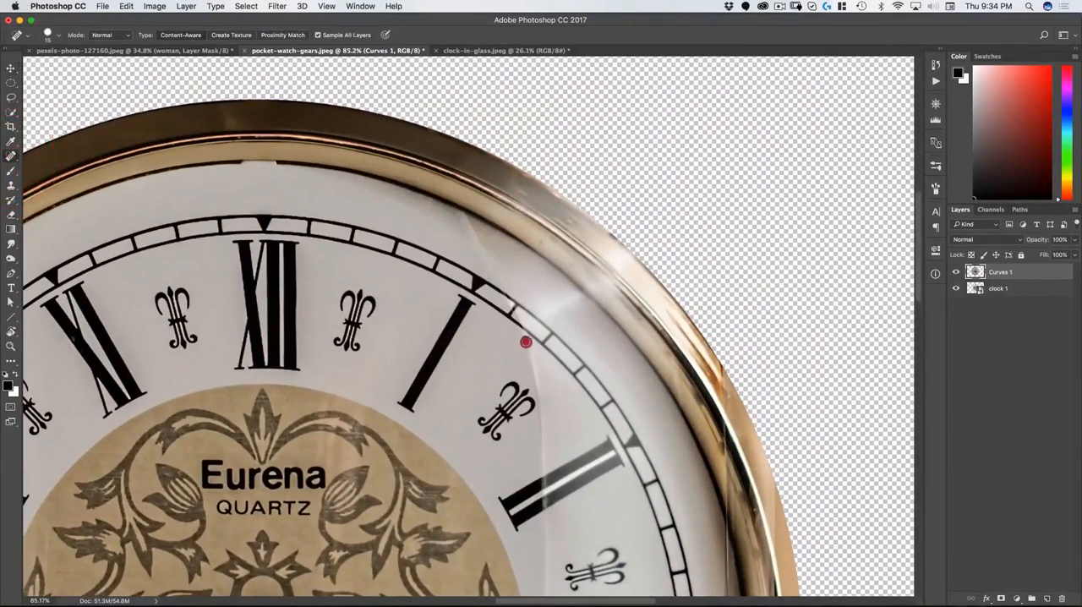
{"action": "mouse_move", "coordinate": [525, 341]}
{"action": "left_mouse_down"}
{"action": "mouse_move", "coordinate": [542, 384]}
{"action": "mouse_move", "coordinate": [524, 342]}
{"action": "left_mouse_up"}
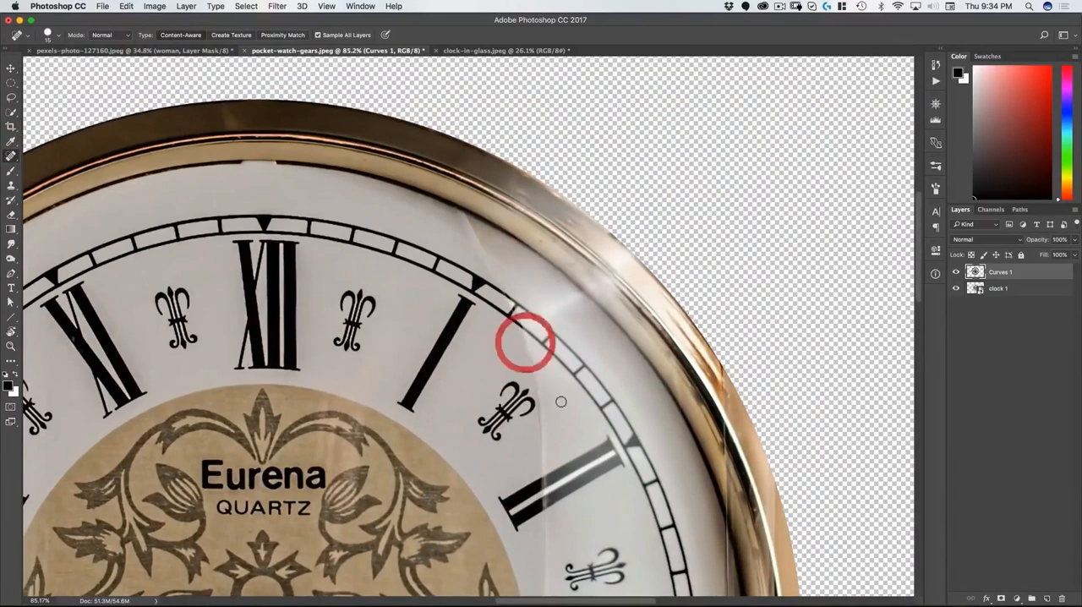
{"action": "key", "text": "space"}
{"action": "mouse_move", "coordinate": [550, 379]}
{"action": "left_mouse_down"}
{"action": "mouse_move", "coordinate": [545, 302]}
{"action": "mouse_move", "coordinate": [534, 314]}
{"action": "left_mouse_up"}
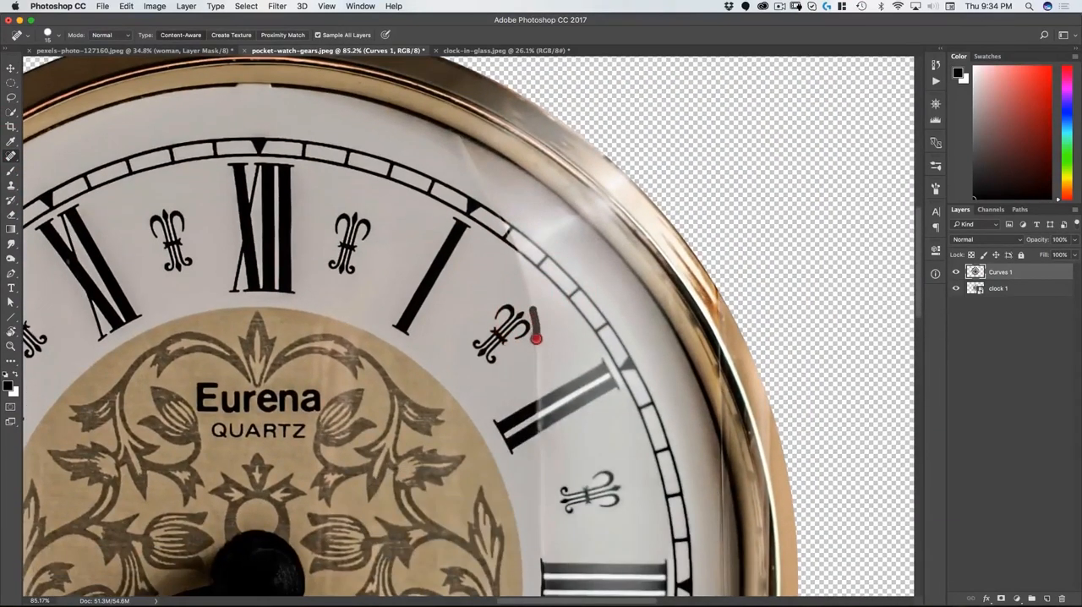
{"action": "mouse_move", "coordinate": [527, 390]}
{"action": "left_mouse_down"}
{"action": "mouse_move", "coordinate": [537, 330]}
{"action": "mouse_move", "coordinate": [598, 385]}
{"action": "mouse_move", "coordinate": [557, 265]}
{"action": "left_mouse_up"}
{"action": "left_click", "coordinate": [535, 318]}
{"action": "key", "text": "space"}
{"action": "left_click_drag", "start_coordinate": [526, 321], "coordinate": [535, 315]}
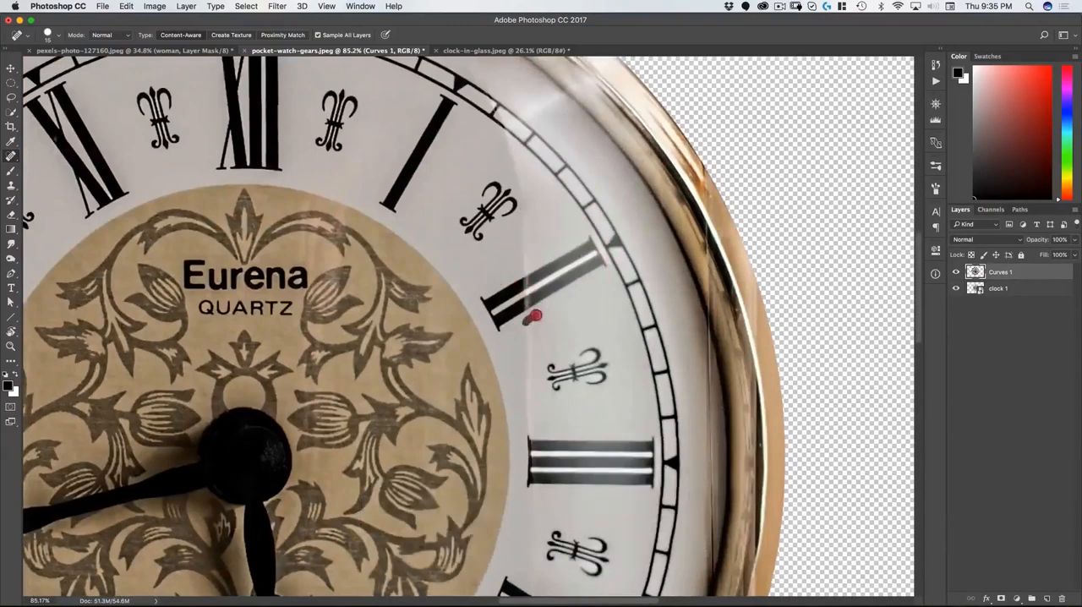
{"action": "left_click_drag", "start_coordinate": [526, 382], "coordinate": [525, 389]}
Step: Enlarge the Spot Healing Brush to 35 and heal the remaining reflection edge between numerals I and II and near the upper rim
{"action": "scroll", "coordinate": [512, 363], "scroll_direction": "down", "scroll_amount": 10}
{"action": "key", "text": "bracketright"}
{"action": "key", "text": "bracketright"}
{"action": "scroll", "coordinate": [549, 397], "scroll_direction": "up", "scroll_amount": 10}
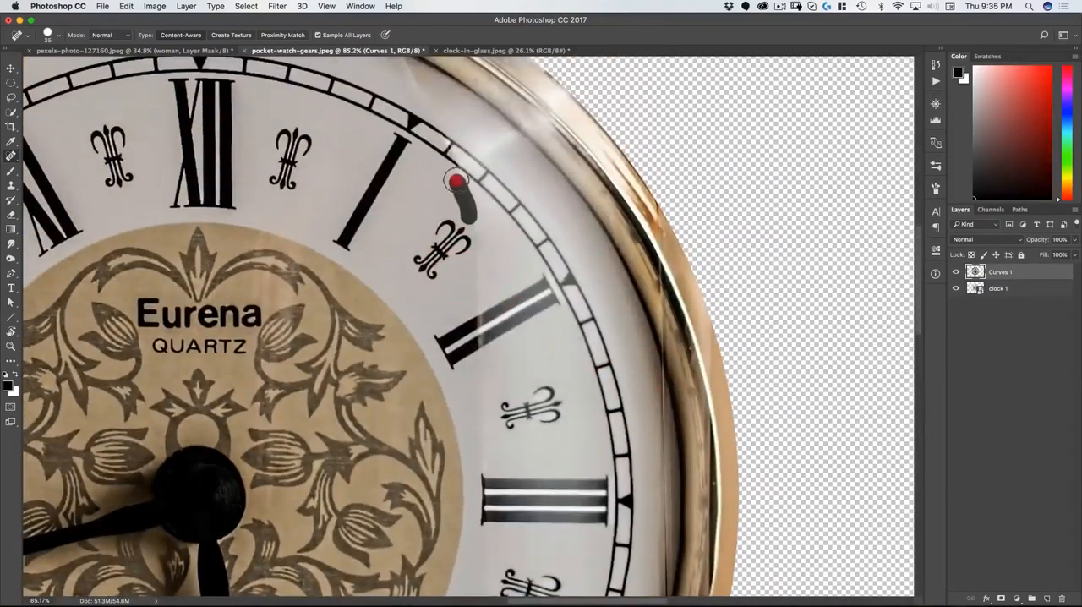
{"action": "left_click_drag", "start_coordinate": [459, 118], "coordinate": [474, 228]}
{"action": "left_click", "coordinate": [422, 169]}
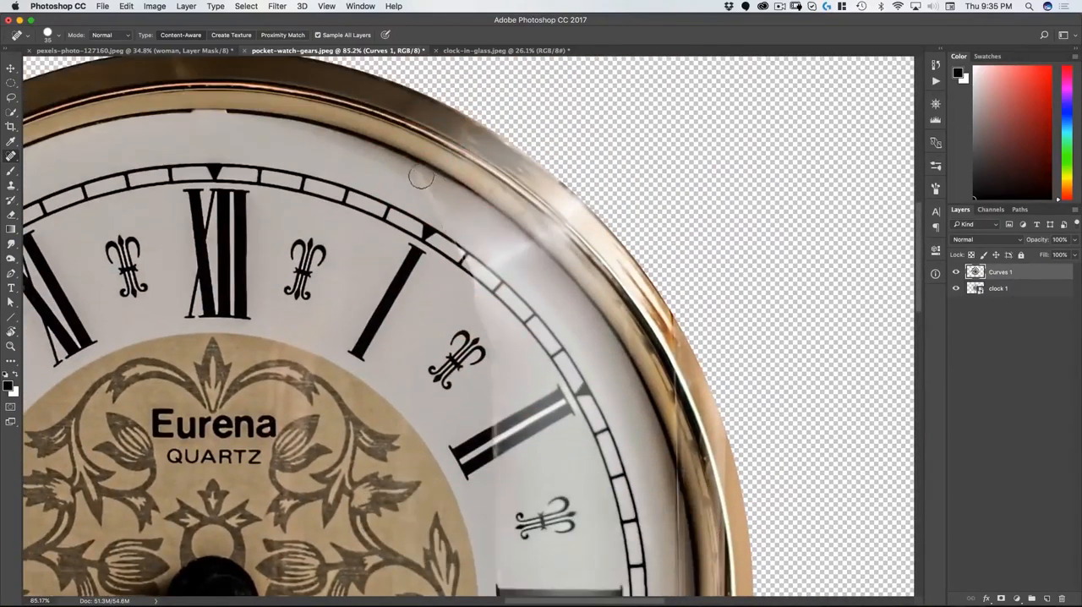
{"action": "left_click_drag", "start_coordinate": [420, 178], "coordinate": [443, 213]}
Step: Heal the thin vertical reflection line along the inner rim beside numeral III, and review the whole clock face
{"action": "left_click_drag", "start_coordinate": [642, 473], "coordinate": [546, 244]}
{"action": "mouse_move", "coordinate": [583, 295]}
{"action": "left_mouse_down"}
{"action": "mouse_move", "coordinate": [595, 335]}
{"action": "mouse_move", "coordinate": [575, 225]}
{"action": "mouse_move", "coordinate": [578, 268]}
{"action": "mouse_move", "coordinate": [580, 207]}
{"action": "left_mouse_up"}
{"action": "left_click_drag", "start_coordinate": [570, 167], "coordinate": [572, 191]}
{"action": "left_click_drag", "start_coordinate": [572, 185], "coordinate": [573, 217]}
{"action": "left_click_drag", "start_coordinate": [574, 195], "coordinate": [575, 190]}
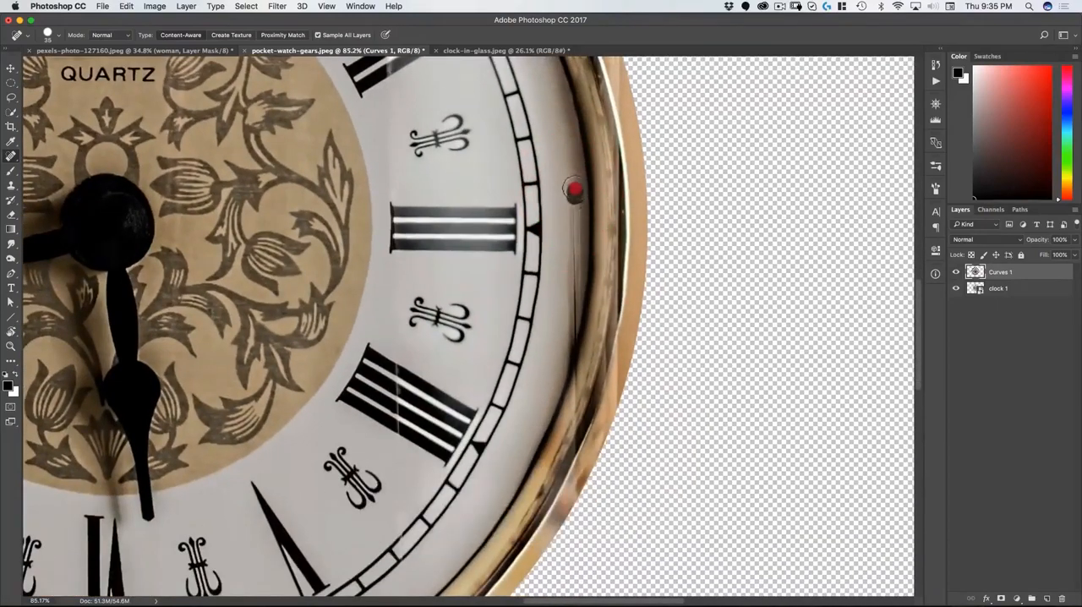
{"action": "left_click_drag", "start_coordinate": [596, 285], "coordinate": [577, 210]}
{"action": "left_click_drag", "start_coordinate": [604, 267], "coordinate": [559, 305]}
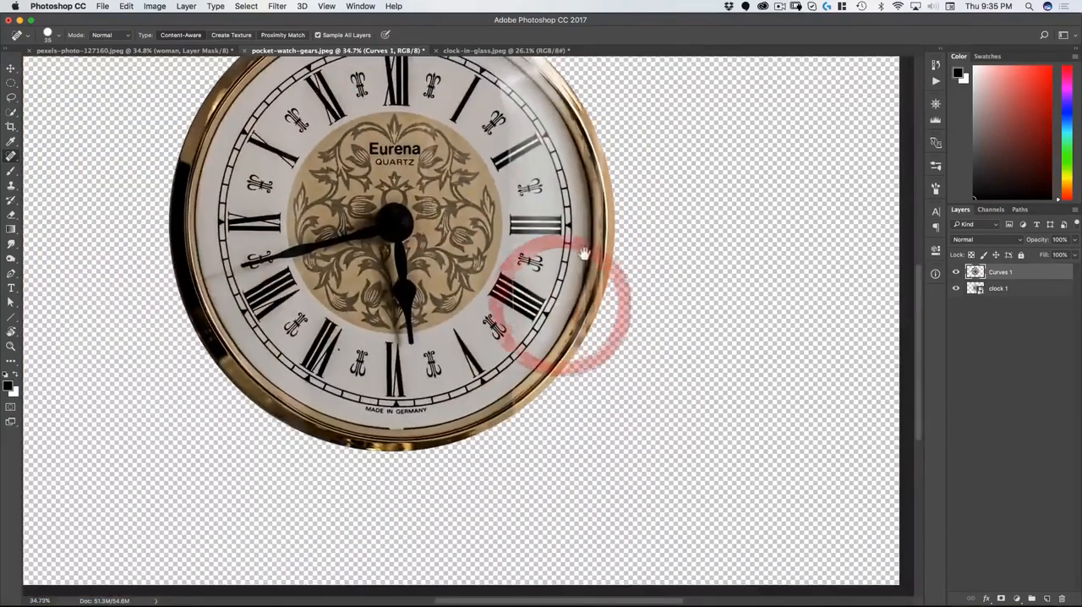
{"action": "left_click_drag", "start_coordinate": [584, 250], "coordinate": [601, 325]}
{"action": "key", "text": "v"}
{"action": "left_click_drag", "start_coordinate": [567, 398], "coordinate": [547, 410]}
{"action": "left_click_drag", "start_coordinate": [546, 411], "coordinate": [555, 400]}
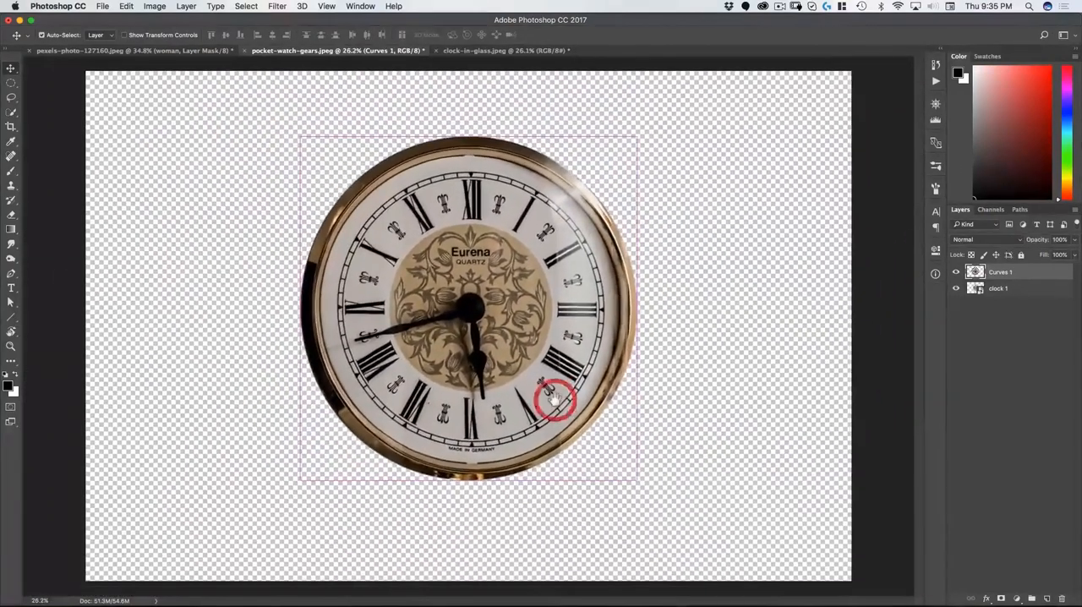
Step: Try a Clone Stamp stroke over the Eurena lettering, undo it and open the clone source settings
{"action": "key", "text": "space"}
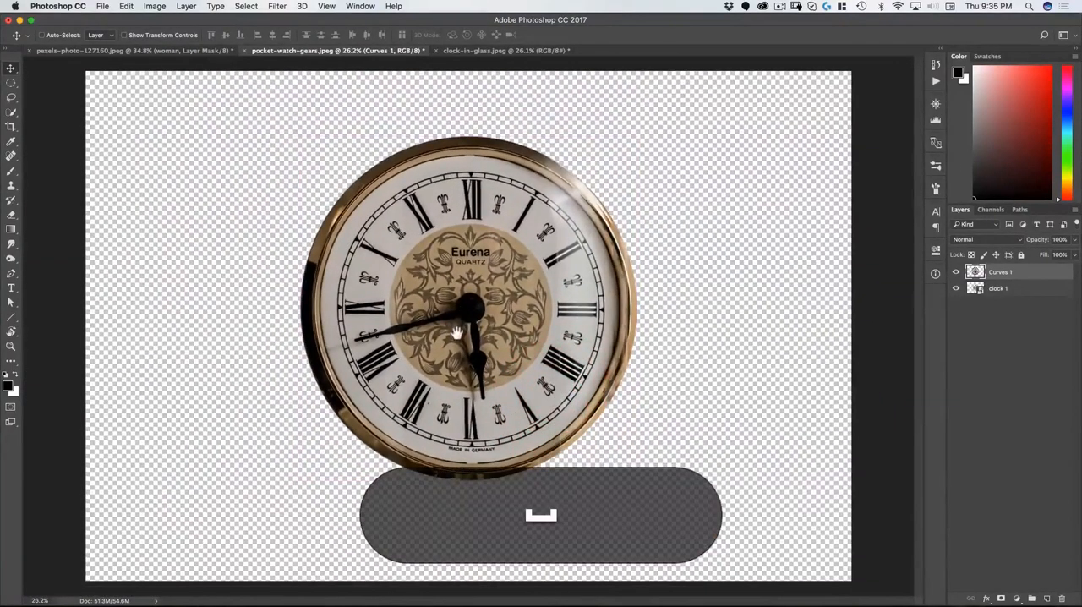
{"action": "left_click_drag", "start_coordinate": [456, 332], "coordinate": [391, 195]}
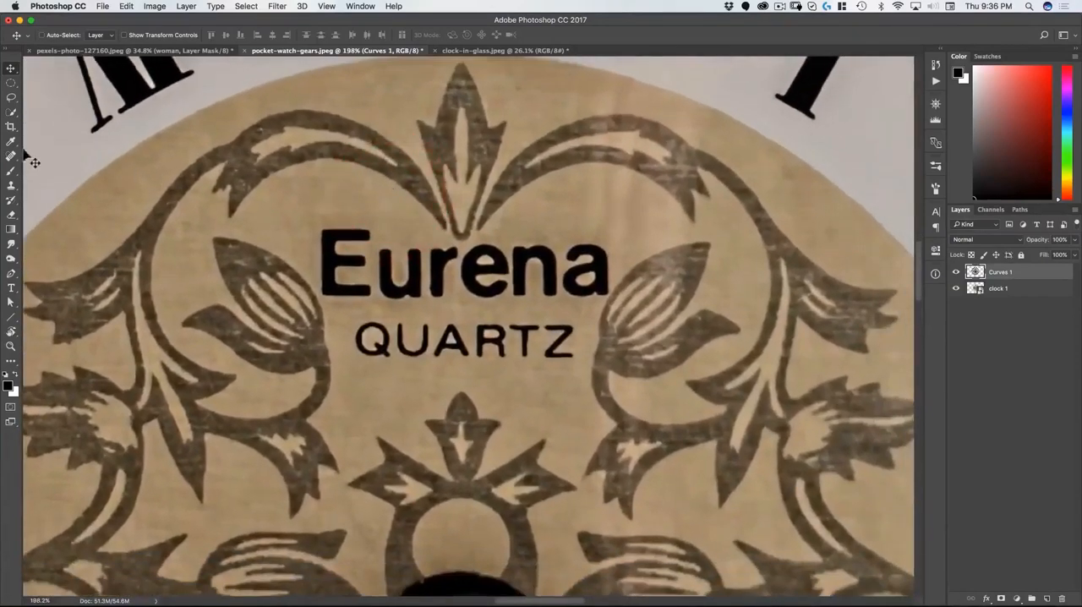
{"action": "left_click", "coordinate": [11, 187]}
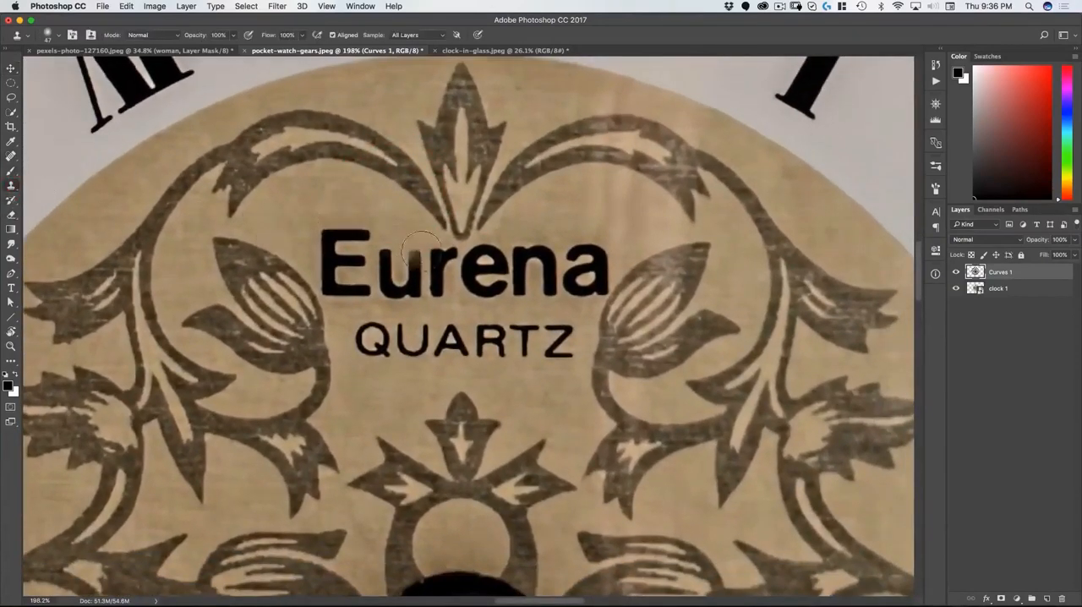
{"action": "left_click_drag", "start_coordinate": [420, 247], "coordinate": [446, 273]}
{"action": "key", "text": "super+z"}
{"action": "left_click", "coordinate": [360, 6]}
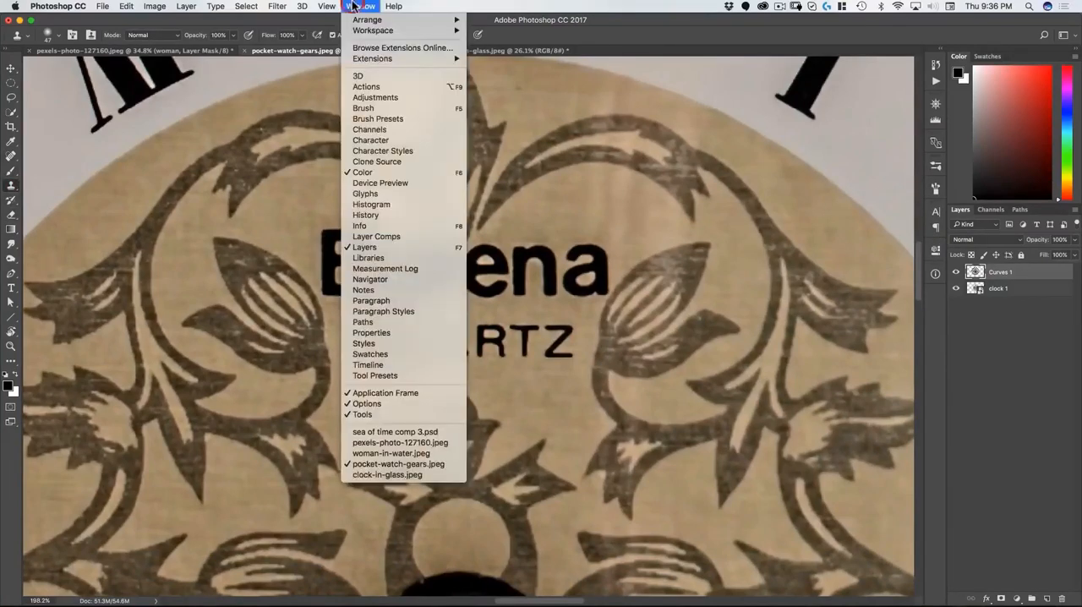
{"action": "left_click", "coordinate": [371, 160]}
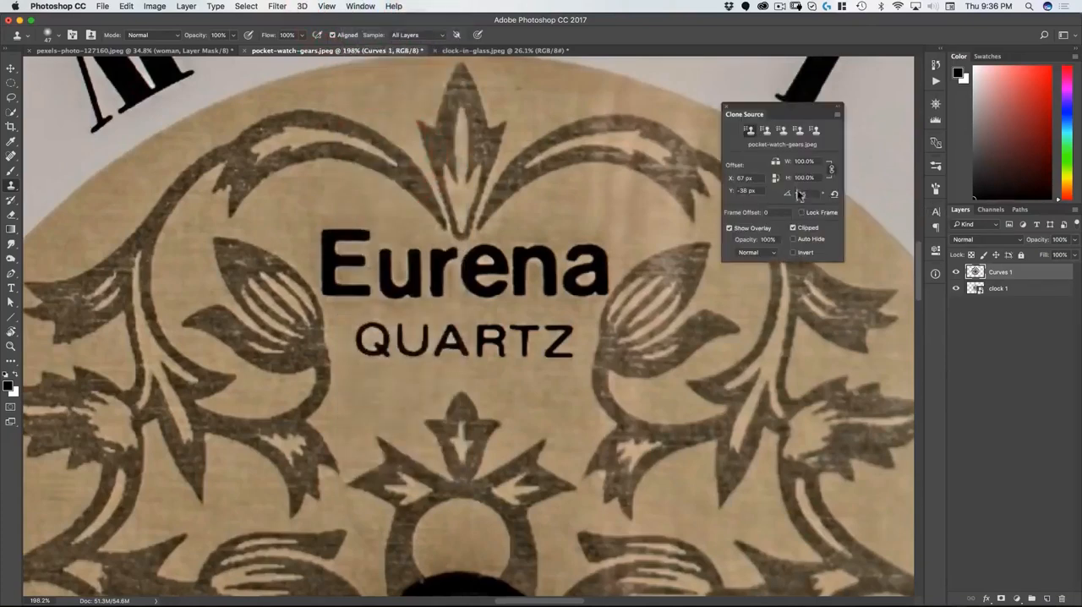
Step: Reset the clone source rotation to 0, close its settings and reduce the Clone Stamp brush size to 25
{"action": "type", "text": "0"}
{"action": "key", "text": "Return"}
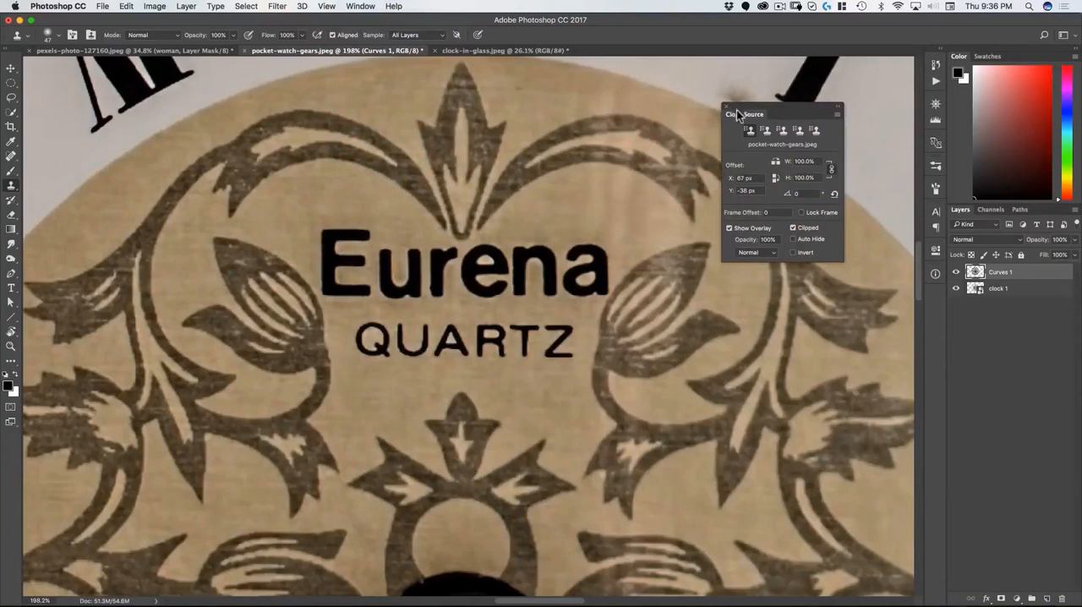
{"action": "mouse_move", "coordinate": [737, 114]}
{"action": "left_mouse_down"}
{"action": "mouse_move", "coordinate": [891, 137]}
{"action": "mouse_move", "coordinate": [936, 158]}
{"action": "left_mouse_up"}
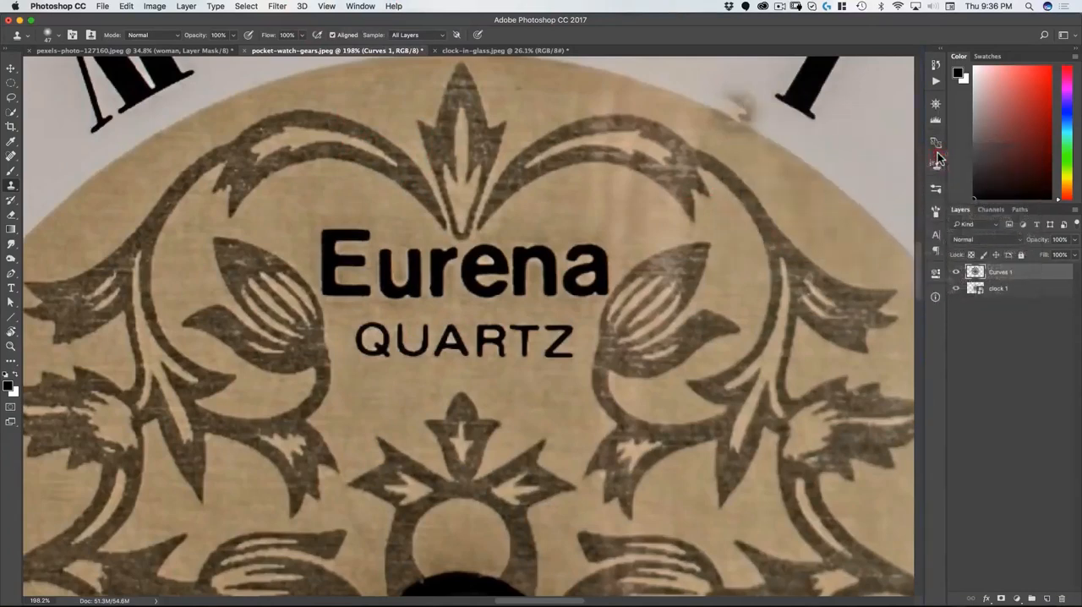
{"action": "key", "text": "alt"}
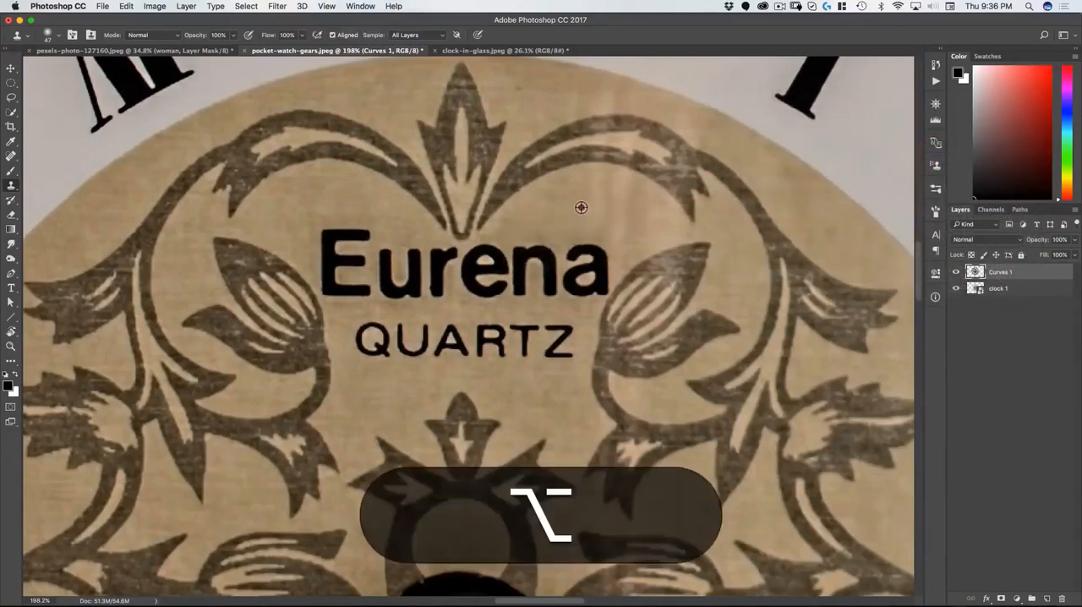
{"action": "key", "text": "bracketleft"}
{"action": "key", "text": "bracketleft"}
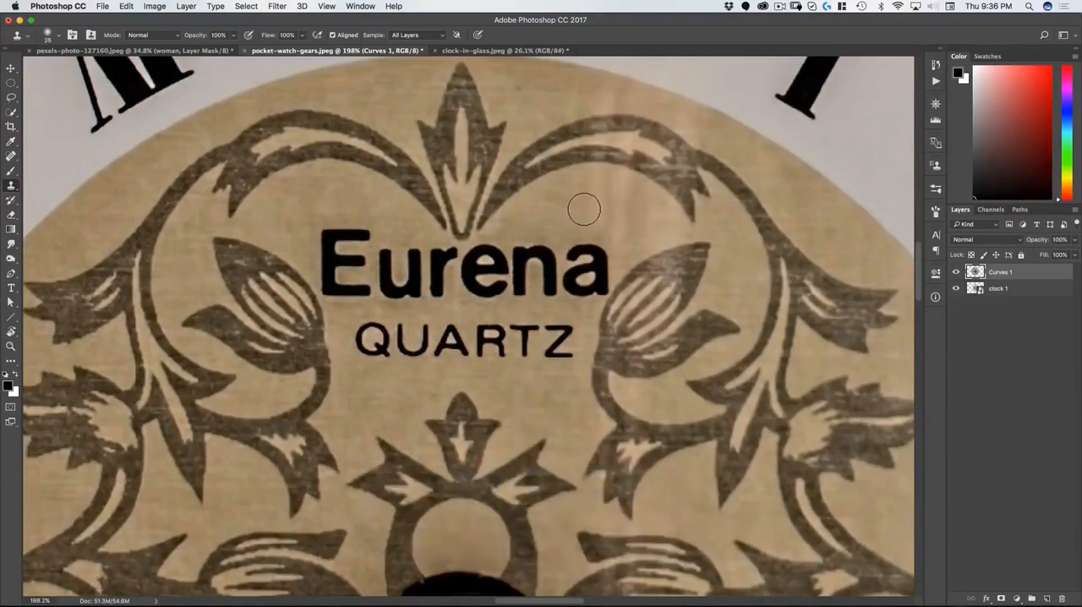
Step: Clone plain beige background over the letters "rena" of the Eurena lettering
{"action": "left_click", "coordinate": [590, 209], "text": "alt"}
{"action": "mouse_move", "coordinate": [539, 245]}
{"action": "left_mouse_down"}
{"action": "mouse_move", "coordinate": [511, 257]}
{"action": "mouse_move", "coordinate": [545, 239]}
{"action": "mouse_move", "coordinate": [593, 251]}
{"action": "mouse_move", "coordinate": [560, 253]}
{"action": "mouse_move", "coordinate": [601, 267]}
{"action": "mouse_move", "coordinate": [608, 231]}
{"action": "mouse_move", "coordinate": [605, 248]}
{"action": "mouse_move", "coordinate": [526, 286]}
{"action": "mouse_move", "coordinate": [534, 274]}
{"action": "mouse_move", "coordinate": [545, 289]}
{"action": "mouse_move", "coordinate": [606, 281]}
{"action": "left_mouse_up"}
{"action": "left_click", "coordinate": [624, 208], "text": "alt"}
{"action": "left_click", "coordinate": [626, 232], "text": "alt"}
{"action": "left_click", "coordinate": [567, 193], "text": "alt"}
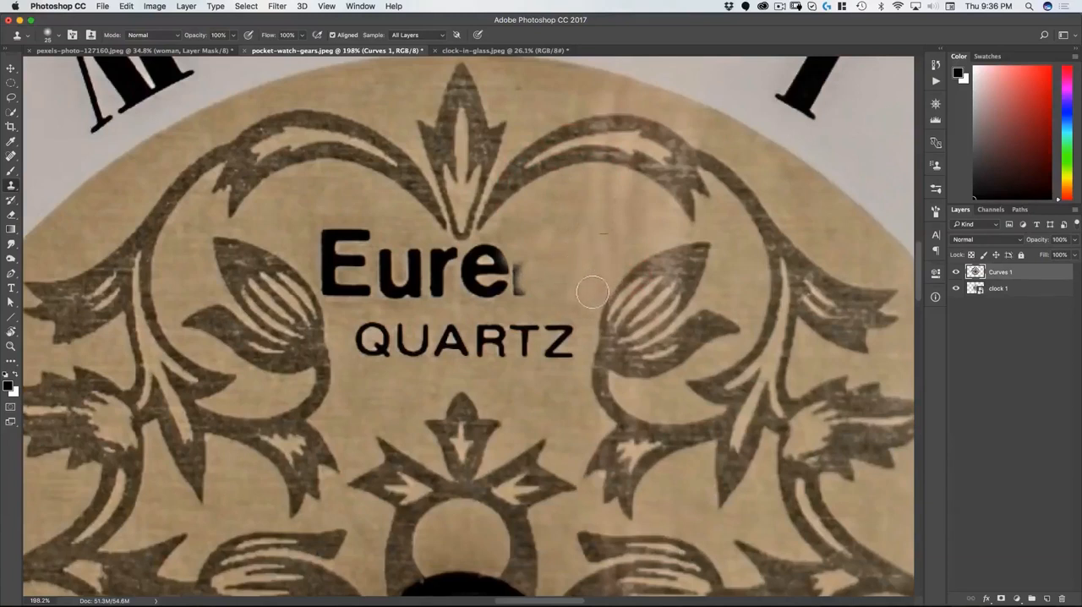
{"action": "left_click", "coordinate": [570, 210], "text": "alt"}
{"action": "mouse_move", "coordinate": [499, 258]}
{"action": "left_mouse_down"}
{"action": "mouse_move", "coordinate": [472, 275]}
{"action": "mouse_move", "coordinate": [495, 250]}
{"action": "mouse_move", "coordinate": [478, 251]}
{"action": "mouse_move", "coordinate": [496, 285]}
{"action": "left_mouse_up"}
{"action": "left_click", "coordinate": [498, 244], "text": "alt"}
{"action": "mouse_move", "coordinate": [456, 254]}
{"action": "left_mouse_down"}
{"action": "mouse_move", "coordinate": [431, 281]}
{"action": "mouse_move", "coordinate": [448, 266]}
{"action": "mouse_move", "coordinate": [466, 290]}
{"action": "left_mouse_up"}
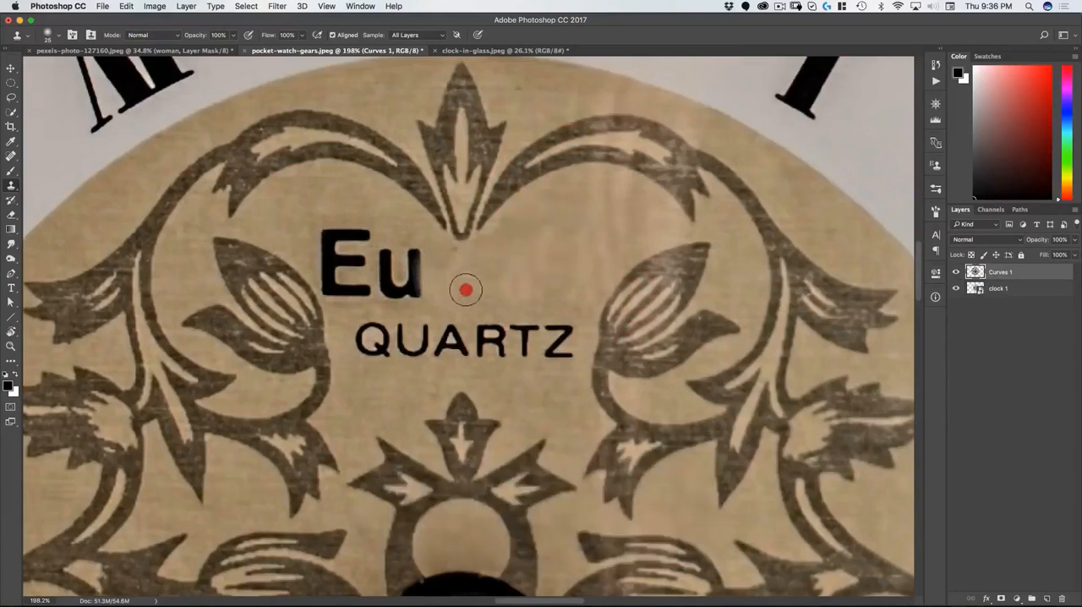
Step: Clone beige background over the remaining letters "Eu" and blend the cloned area beneath the upper ornament
{"action": "left_click", "coordinate": [326, 236], "text": "alt"}
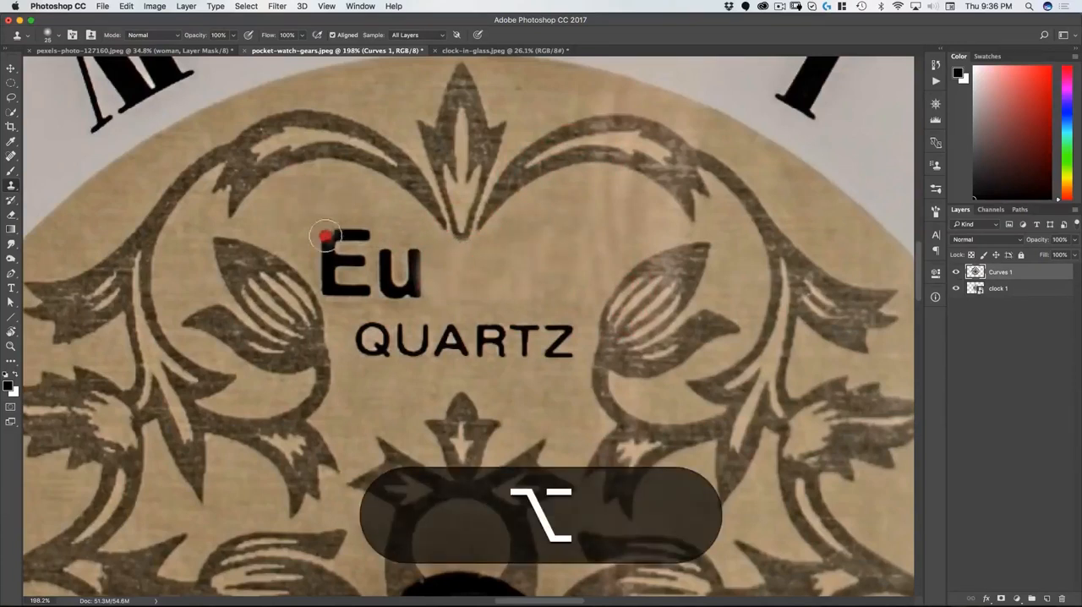
{"action": "mouse_move", "coordinate": [325, 236]}
{"action": "left_mouse_down"}
{"action": "mouse_move", "coordinate": [390, 262]}
{"action": "mouse_move", "coordinate": [383, 272]}
{"action": "mouse_move", "coordinate": [380, 247]}
{"action": "mouse_move", "coordinate": [400, 287]}
{"action": "mouse_move", "coordinate": [413, 267]}
{"action": "mouse_move", "coordinate": [414, 290]}
{"action": "mouse_move", "coordinate": [380, 290]}
{"action": "left_mouse_up"}
{"action": "left_click", "coordinate": [336, 206], "text": "alt"}
{"action": "left_click", "coordinate": [381, 223], "text": "alt"}
{"action": "left_click", "coordinate": [320, 203], "text": "alt"}
{"action": "mouse_move", "coordinate": [322, 259]}
{"action": "left_mouse_down"}
{"action": "mouse_move", "coordinate": [332, 292]}
{"action": "mouse_move", "coordinate": [338, 258]}
{"action": "mouse_move", "coordinate": [354, 265]}
{"action": "mouse_move", "coordinate": [350, 304]}
{"action": "mouse_move", "coordinate": [352, 156]}
{"action": "mouse_move", "coordinate": [316, 191]}
{"action": "mouse_move", "coordinate": [334, 237]}
{"action": "mouse_move", "coordinate": [350, 200]}
{"action": "mouse_move", "coordinate": [383, 220]}
{"action": "mouse_move", "coordinate": [363, 227]}
{"action": "mouse_move", "coordinate": [421, 214]}
{"action": "mouse_move", "coordinate": [442, 228]}
{"action": "mouse_move", "coordinate": [438, 184]}
{"action": "mouse_move", "coordinate": [470, 179]}
{"action": "mouse_move", "coordinate": [440, 191]}
{"action": "mouse_move", "coordinate": [454, 221]}
{"action": "mouse_move", "coordinate": [487, 216]}
{"action": "mouse_move", "coordinate": [479, 202]}
{"action": "mouse_move", "coordinate": [465, 225]}
{"action": "mouse_move", "coordinate": [499, 198]}
{"action": "left_mouse_up"}
{"action": "left_click", "coordinate": [350, 302], "text": "alt"}
{"action": "left_click", "coordinate": [314, 185], "text": "alt"}
{"action": "left_click", "coordinate": [363, 140], "text": "alt"}
{"action": "left_click", "coordinate": [471, 203], "text": "alt"}
{"action": "left_click", "coordinate": [526, 149], "text": "alt"}
{"action": "left_click", "coordinate": [500, 178], "text": "alt"}
{"action": "left_click_drag", "start_coordinate": [494, 246], "coordinate": [523, 226]}
{"action": "left_click_drag", "start_coordinate": [458, 248], "coordinate": [392, 299], "text": "super"}
Step: Clone out the QUARTZ lettering on the beige centre and review the whole clock face
{"action": "left_click_drag", "start_coordinate": [469, 344], "coordinate": [459, 193]}
{"action": "left_click_drag", "start_coordinate": [440, 363], "coordinate": [495, 332], "text": "super"}
{"action": "left_click", "coordinate": [335, 344], "text": "alt"}
{"action": "mouse_move", "coordinate": [334, 319]}
{"action": "left_mouse_down"}
{"action": "mouse_move", "coordinate": [435, 324]}
{"action": "mouse_move", "coordinate": [425, 332]}
{"action": "mouse_move", "coordinate": [570, 322]}
{"action": "mouse_move", "coordinate": [507, 229]}
{"action": "mouse_move", "coordinate": [460, 256]}
{"action": "mouse_move", "coordinate": [370, 342]}
{"action": "mouse_move", "coordinate": [368, 365]}
{"action": "left_mouse_up"}
{"action": "left_click_drag", "start_coordinate": [368, 364], "coordinate": [420, 290]}
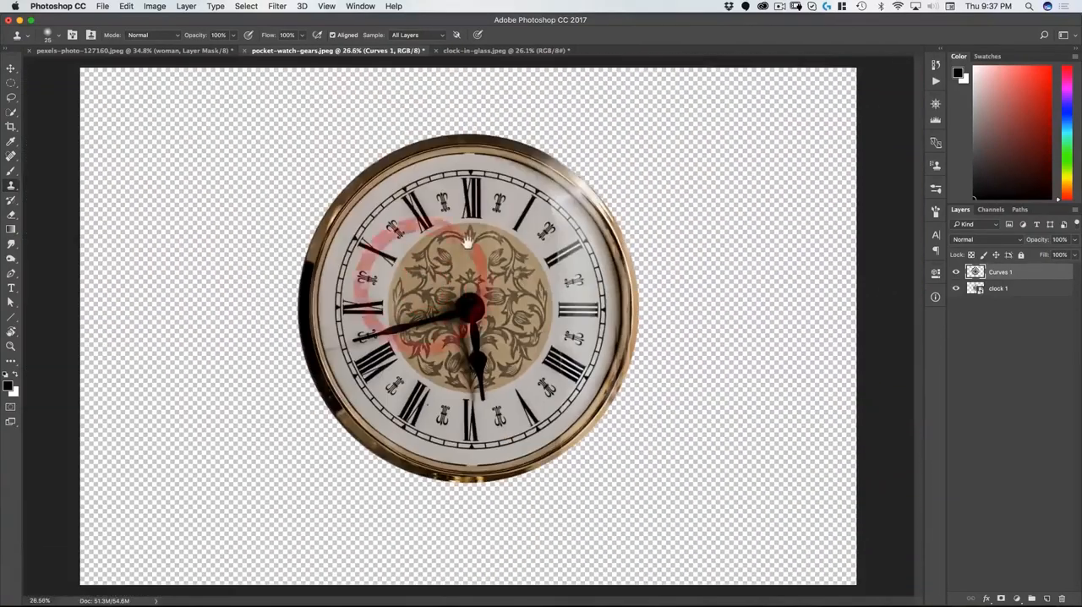
Step: Scale the Curves 1 clock face down to about 70.8% and position it over the pocket watch body below its crown
{"action": "key", "text": "v"}
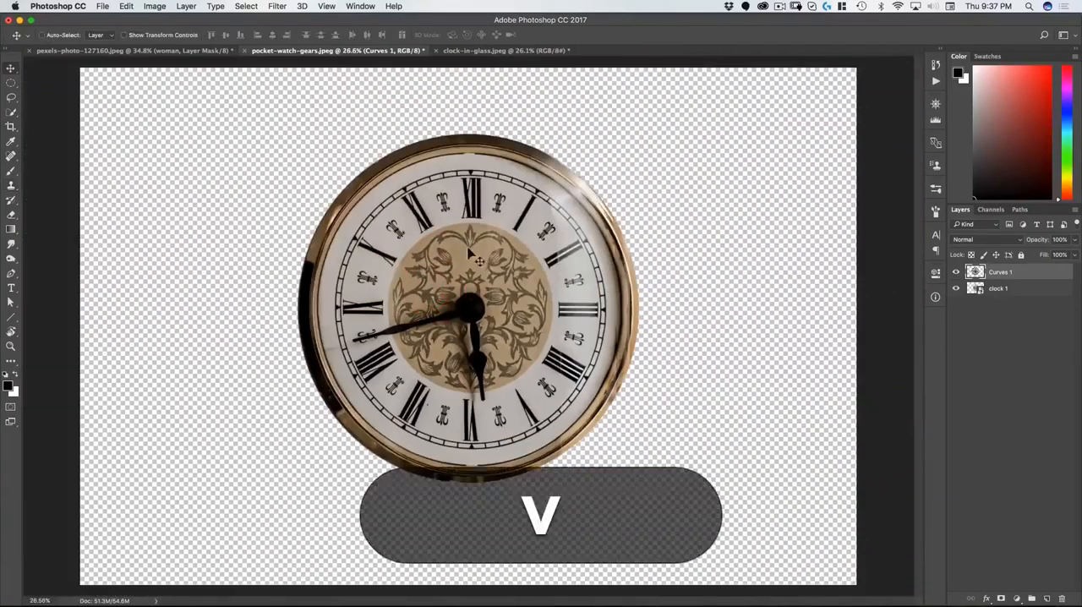
{"action": "left_click", "coordinate": [955, 272]}
{"action": "left_click", "coordinate": [956, 272]}
{"action": "left_click", "coordinate": [1004, 274]}
{"action": "key", "text": "super+t"}
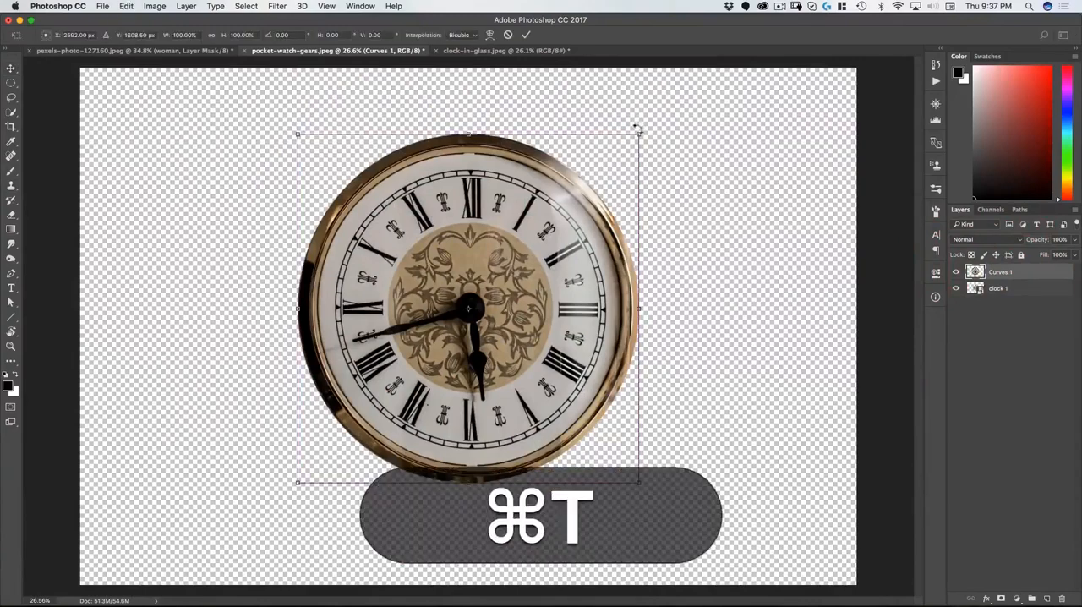
{"action": "left_click_drag", "start_coordinate": [638, 129], "coordinate": [607, 191]}
{"action": "left_click_drag", "start_coordinate": [517, 310], "coordinate": [517, 332]}
{"action": "mouse_move", "coordinate": [584, 223]}
{"action": "left_mouse_down"}
{"action": "mouse_move", "coordinate": [571, 240]}
{"action": "mouse_move", "coordinate": [586, 226]}
{"action": "left_mouse_up"}
{"action": "left_click_drag", "start_coordinate": [542, 267], "coordinate": [541, 267]}
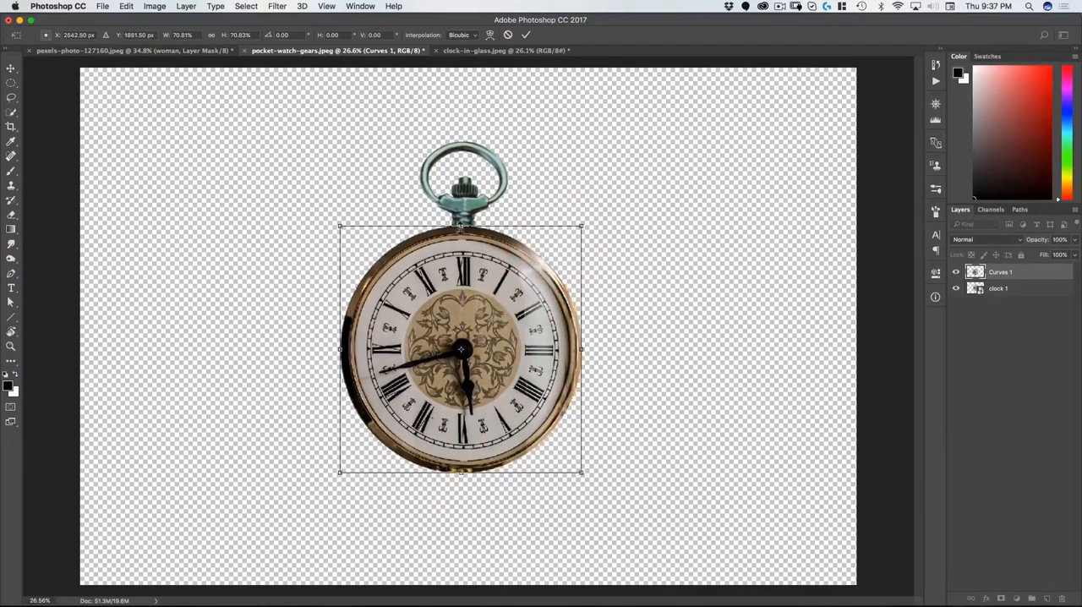
{"action": "double_click", "coordinate": [468, 293]}
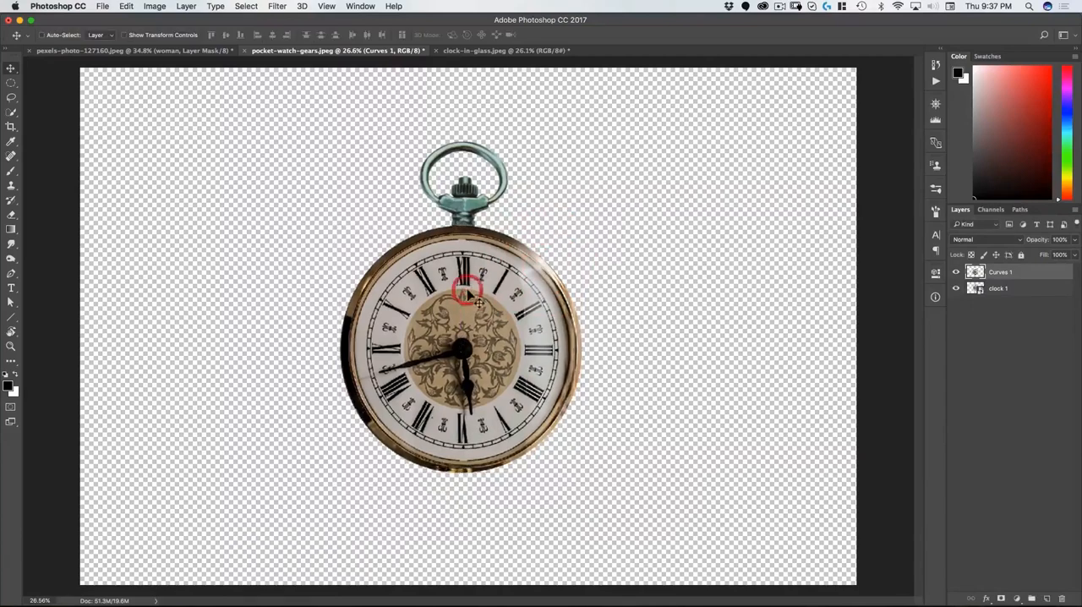
Step: Show the rulers and place a vertical guide through the centre of the watch at numeral XII
{"action": "left_click_drag", "start_coordinate": [470, 385], "coordinate": [498, 369]}
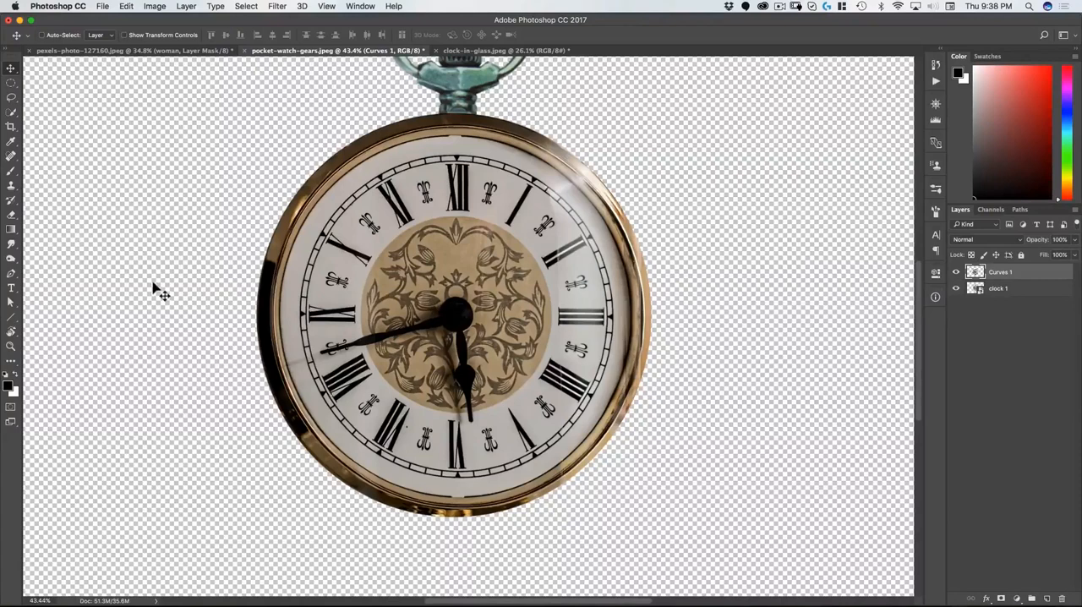
{"action": "key", "text": "super+r"}
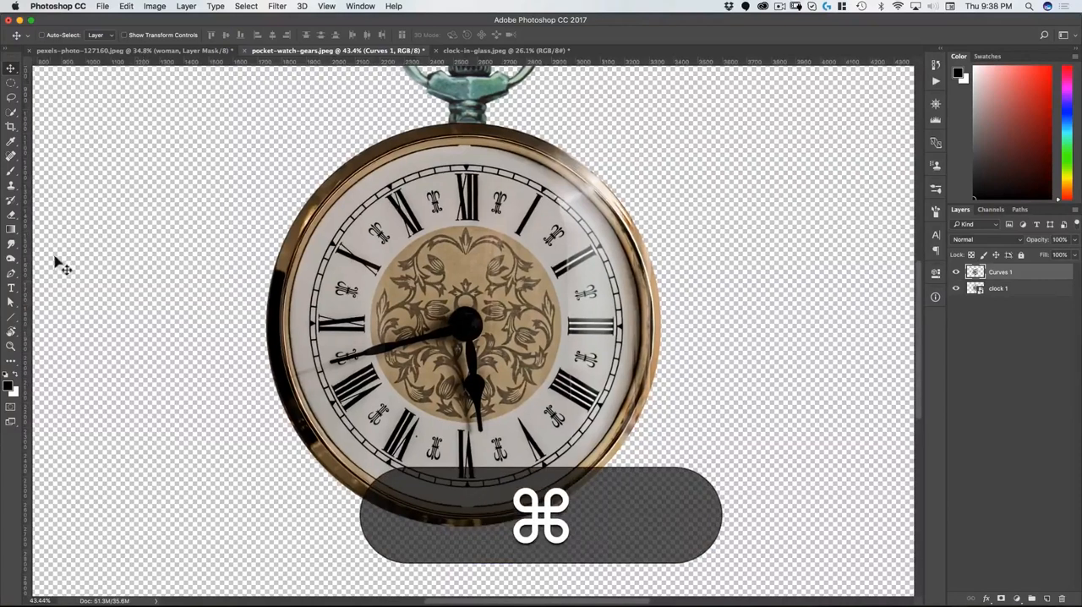
{"action": "mouse_move", "coordinate": [26, 239]}
{"action": "left_mouse_down"}
{"action": "mouse_move", "coordinate": [212, 260]}
{"action": "mouse_move", "coordinate": [382, 310]}
{"action": "mouse_move", "coordinate": [461, 312]}
{"action": "mouse_move", "coordinate": [473, 306]}
{"action": "mouse_move", "coordinate": [452, 240]}
{"action": "mouse_move", "coordinate": [463, 245]}
{"action": "mouse_move", "coordinate": [466, 169]}
{"action": "mouse_move", "coordinate": [542, 141]}
{"action": "mouse_move", "coordinate": [512, 157]}
{"action": "mouse_move", "coordinate": [512, 169]}
{"action": "left_mouse_up"}
{"action": "key", "text": "space"}
{"action": "left_click_drag", "start_coordinate": [595, 239], "coordinate": [460, 182]}
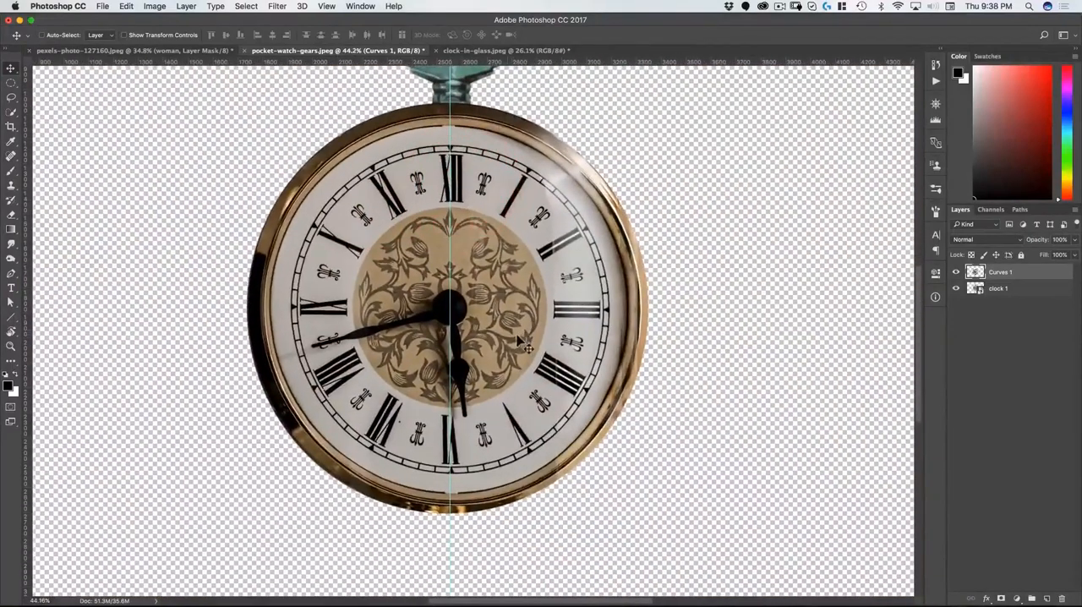
Step: Move the clock face's transform reference point to the XII mark on the guide and rotate the face slightly to align numeral VI with it
{"action": "key", "text": "super+t"}
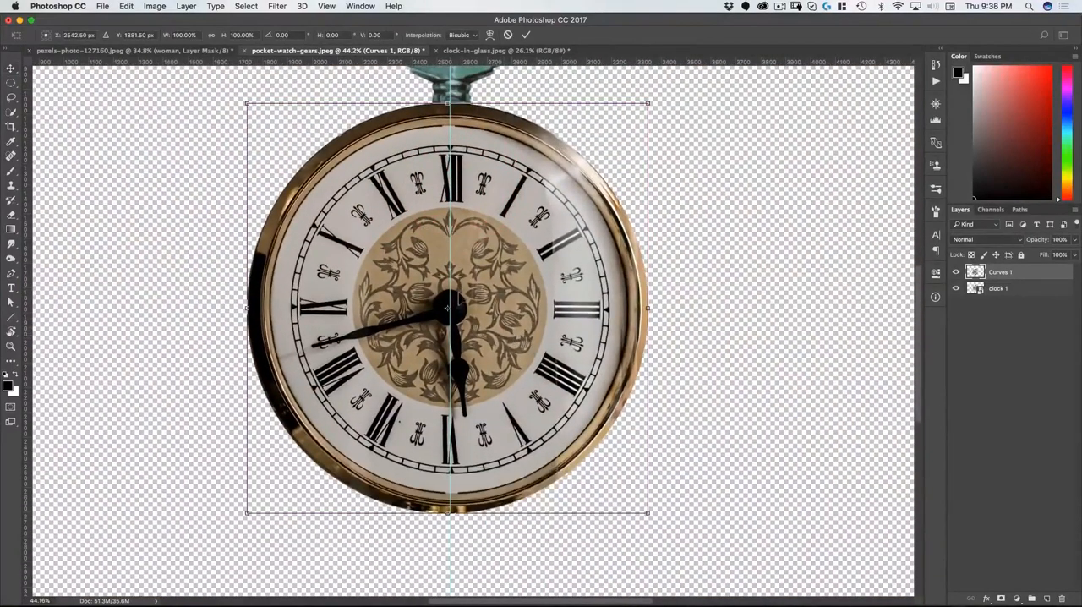
{"action": "left_click_drag", "start_coordinate": [448, 311], "coordinate": [450, 152]}
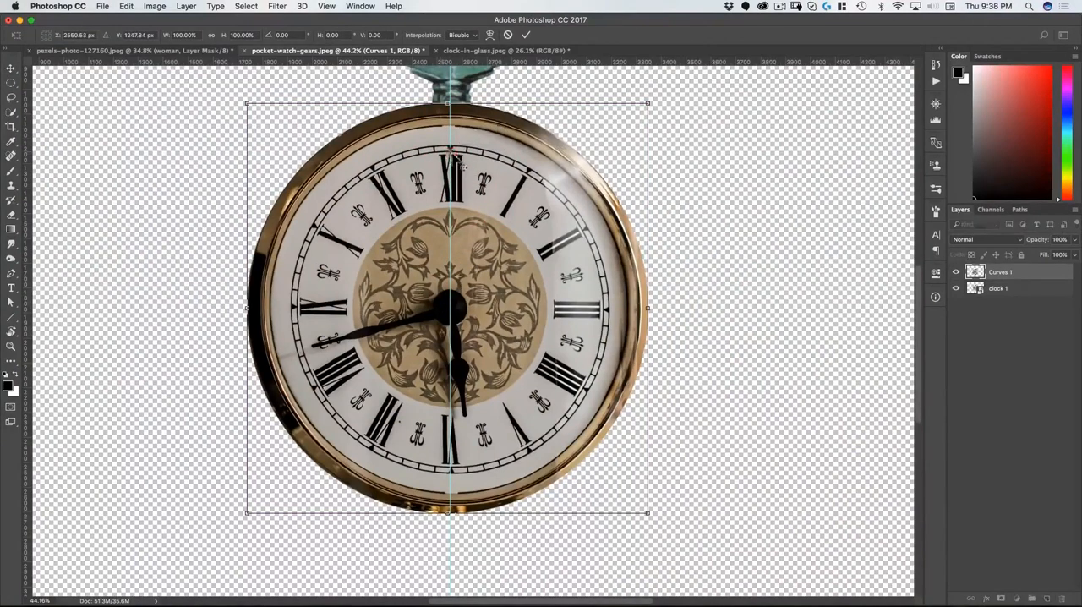
{"action": "left_click_drag", "start_coordinate": [490, 342], "coordinate": [473, 225]}
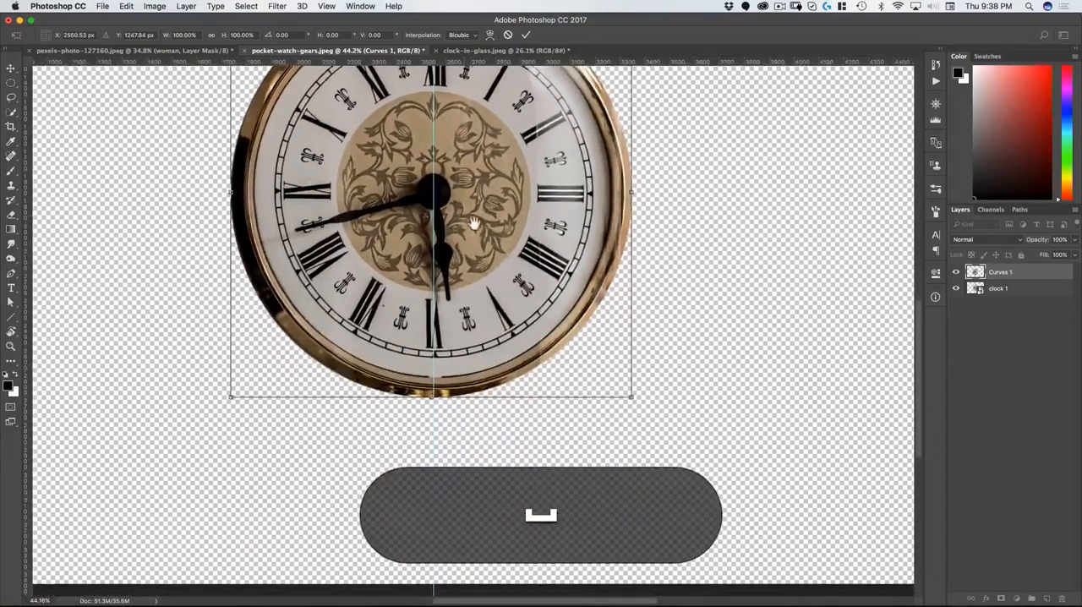
{"action": "left_click_drag", "start_coordinate": [435, 372], "coordinate": [490, 307]}
{"action": "left_click_drag", "start_coordinate": [490, 466], "coordinate": [489, 470]}
{"action": "key", "text": "Return"}
{"action": "key", "text": "super+0"}
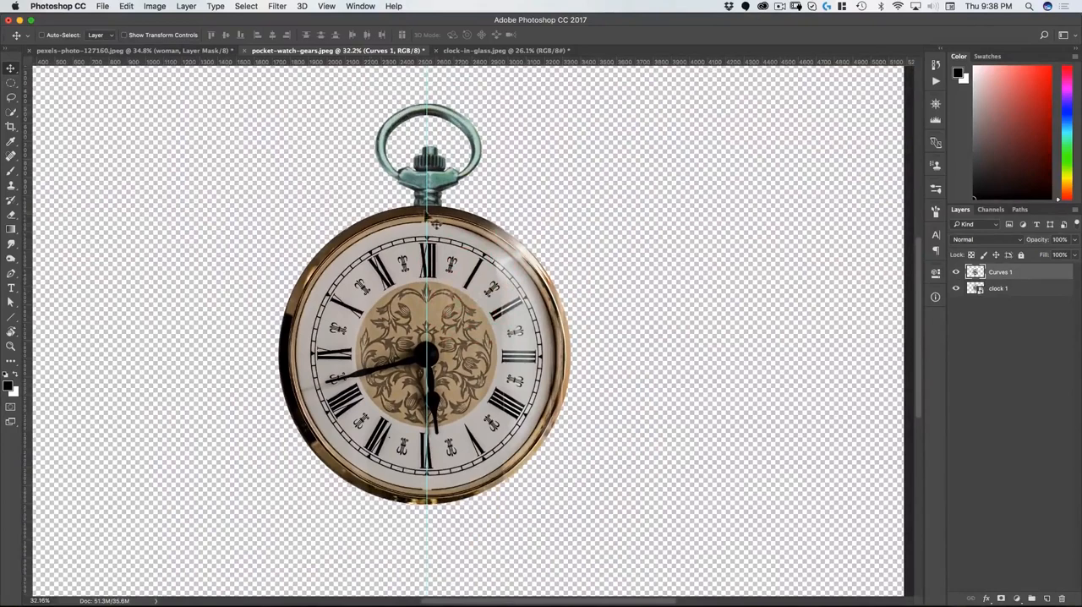
Step: Add a Color Balance adjustment clipped to the clock 1 layer, with Midtones at red +28 and yellow -23
{"action": "left_click", "coordinate": [989, 289]}
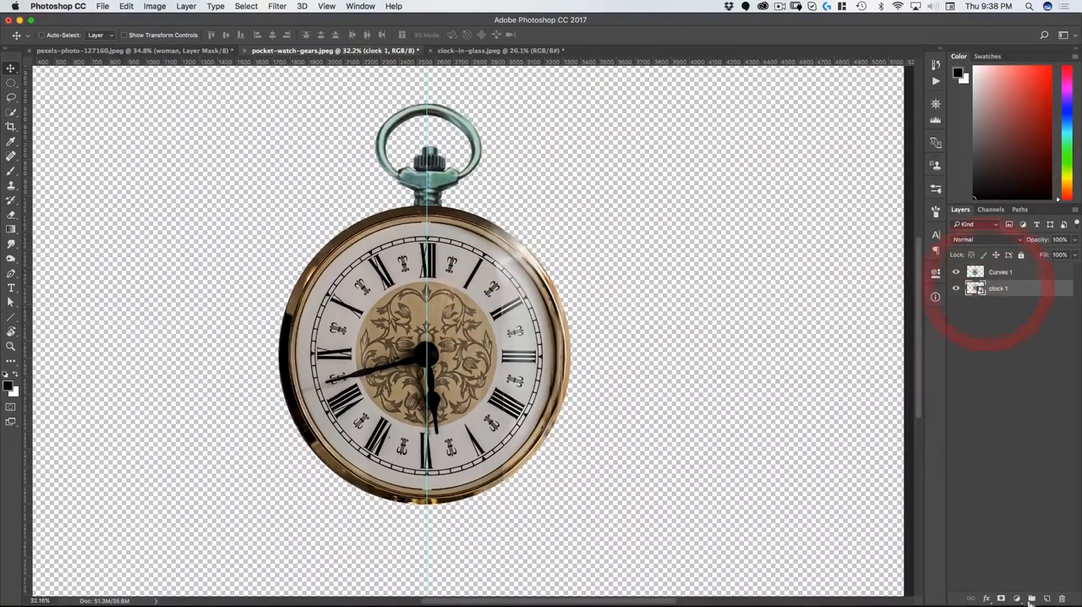
{"action": "left_click", "coordinate": [1017, 598]}
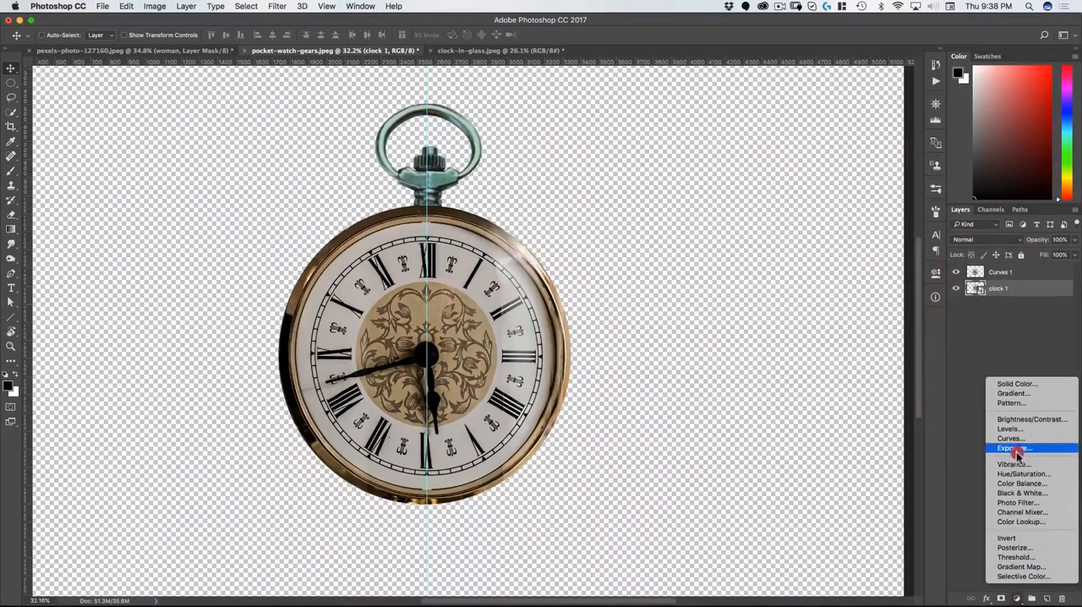
{"action": "left_click", "coordinate": [1017, 484]}
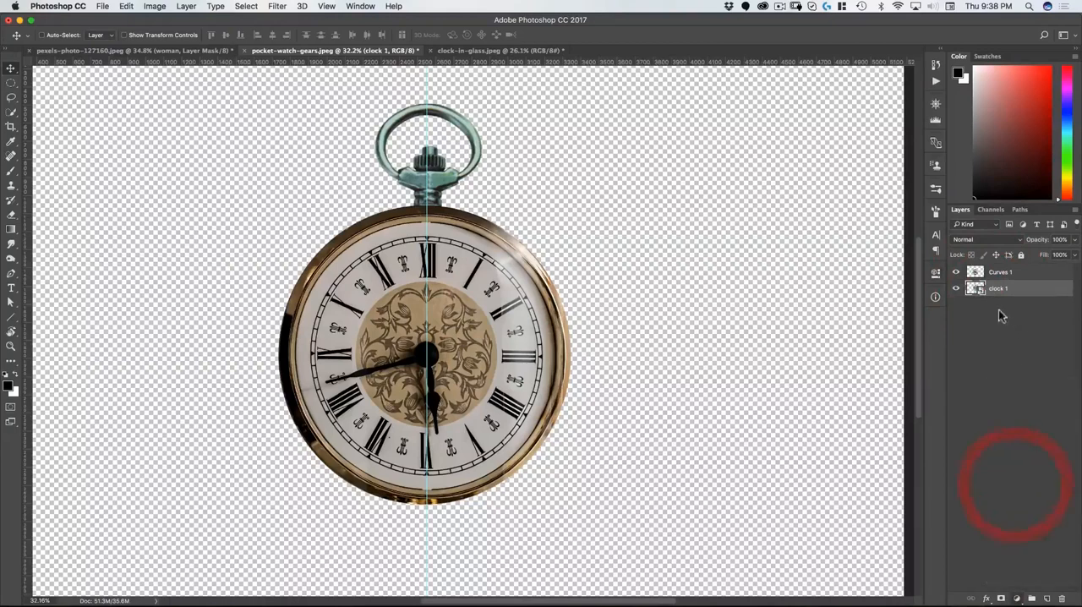
{"action": "left_click", "coordinate": [972, 296], "text": "alt"}
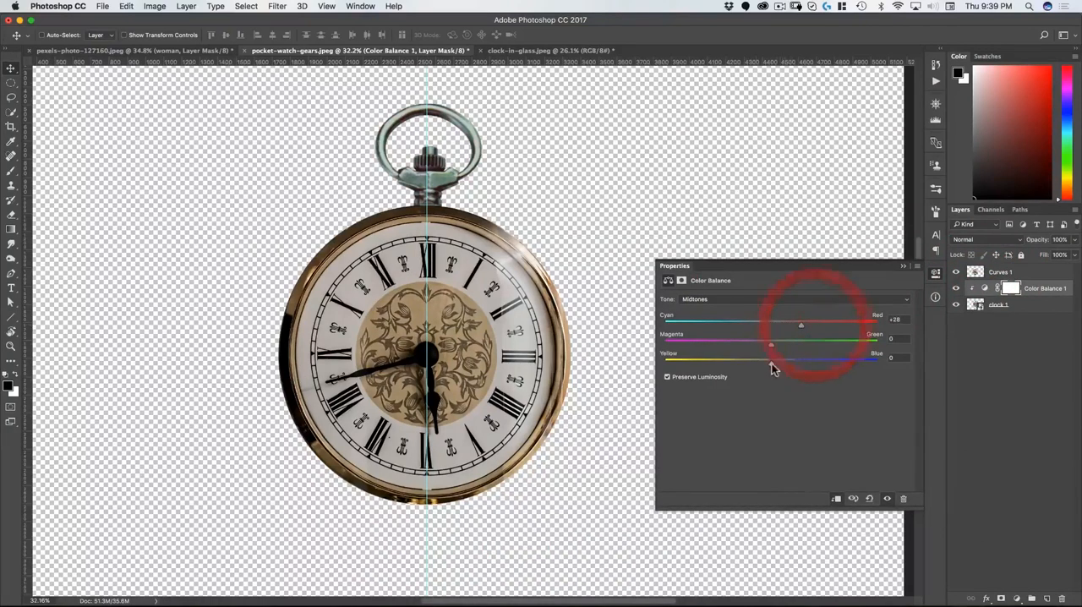
Step: Set the Color Balance Shadows to red +25 and yellow -14, and the Highlights to red +28, magenta -6 and yellow -23
{"action": "left_click", "coordinate": [736, 299]}
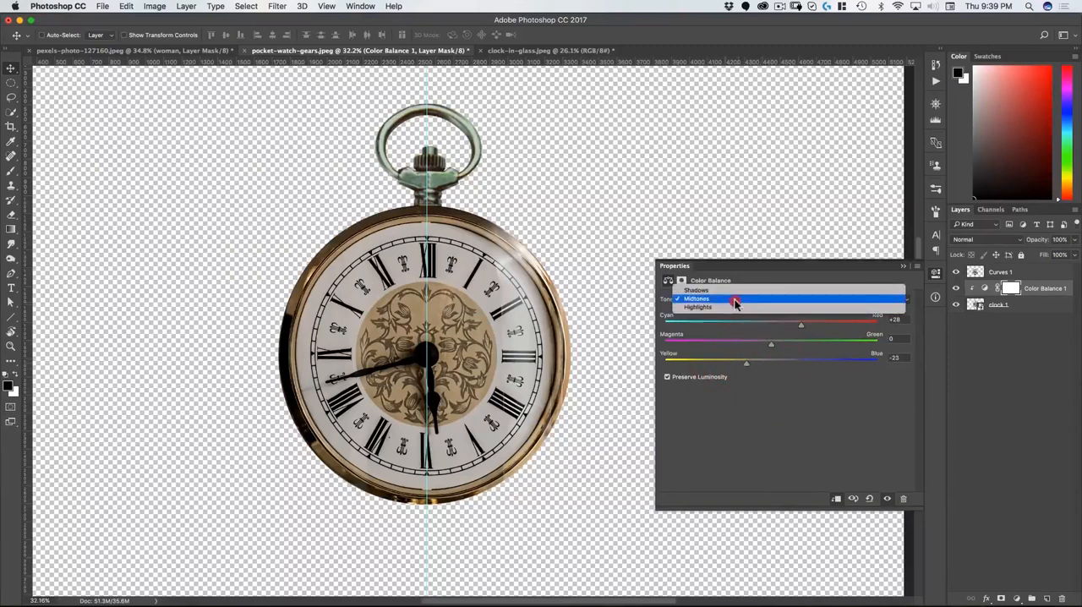
{"action": "left_click", "coordinate": [736, 288]}
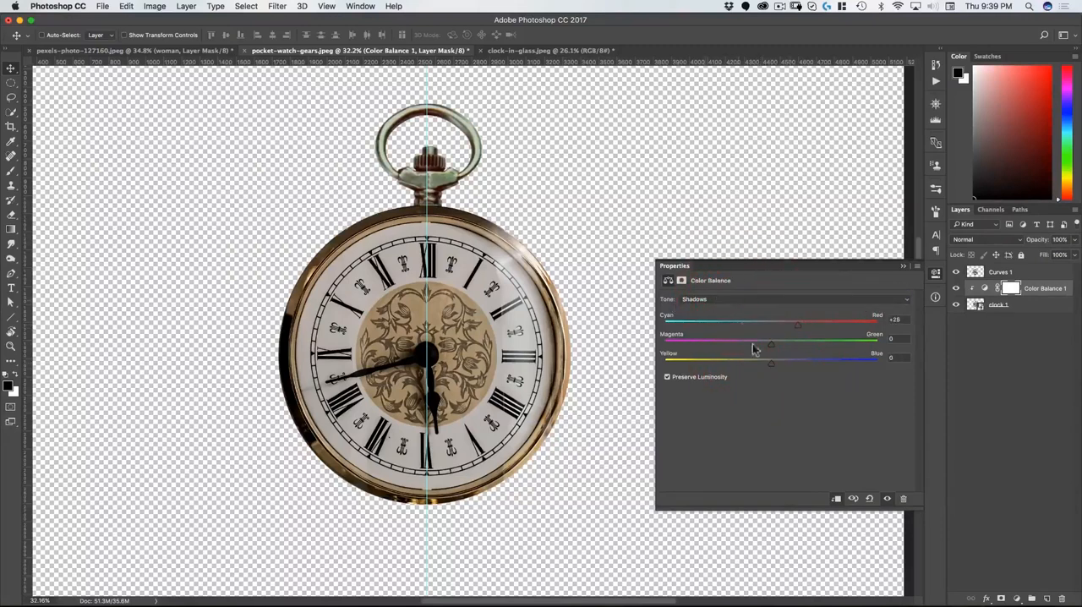
{"action": "left_click", "coordinate": [735, 299]}
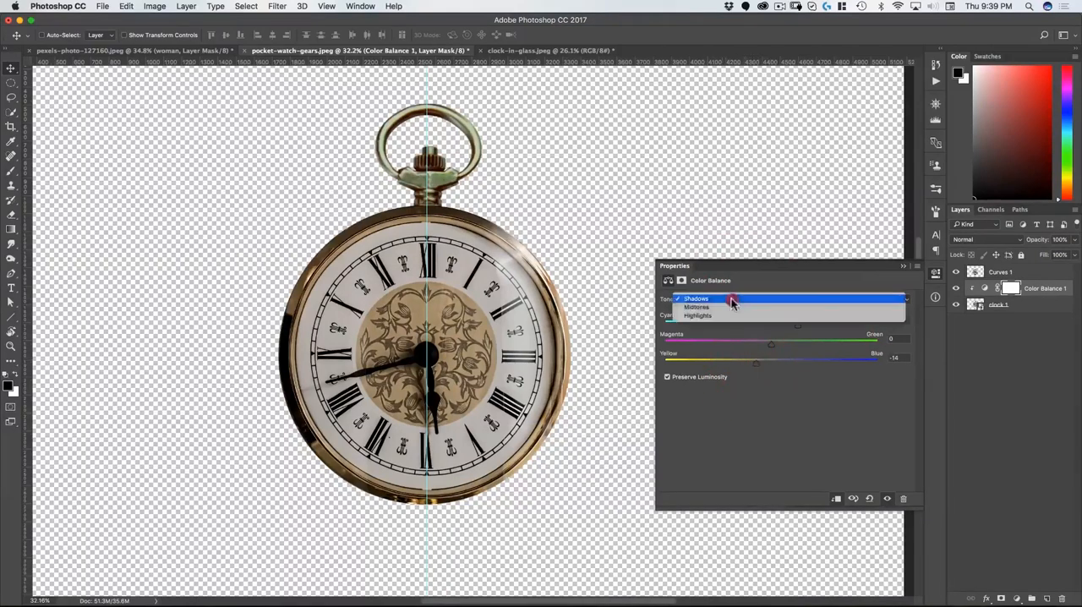
{"action": "left_click", "coordinate": [727, 319]}
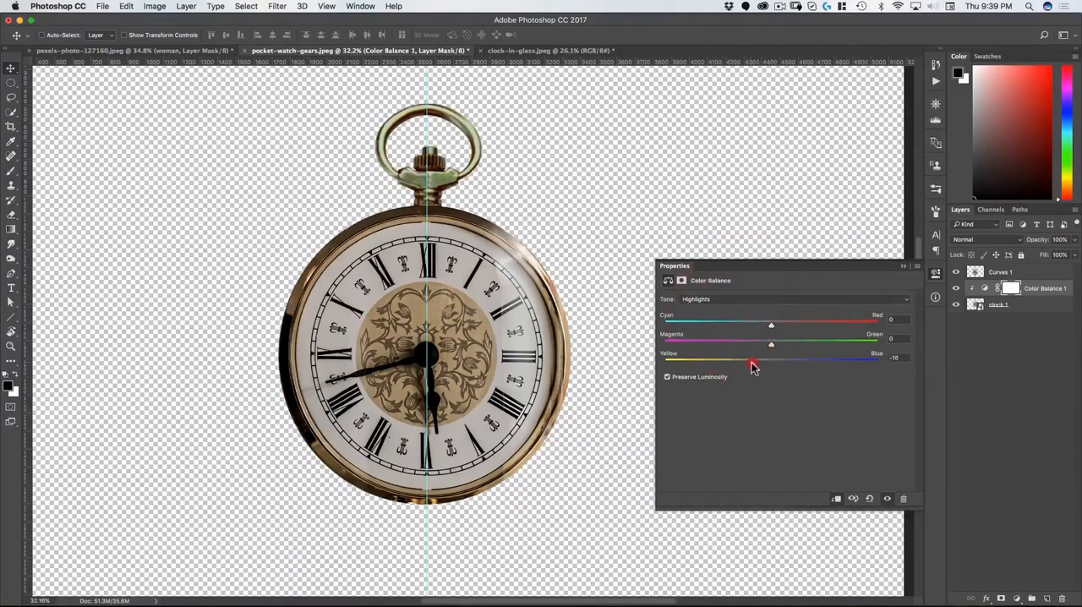
{"action": "left_click_drag", "start_coordinate": [746, 366], "coordinate": [745, 364]}
{"action": "left_click_drag", "start_coordinate": [771, 324], "coordinate": [787, 326]}
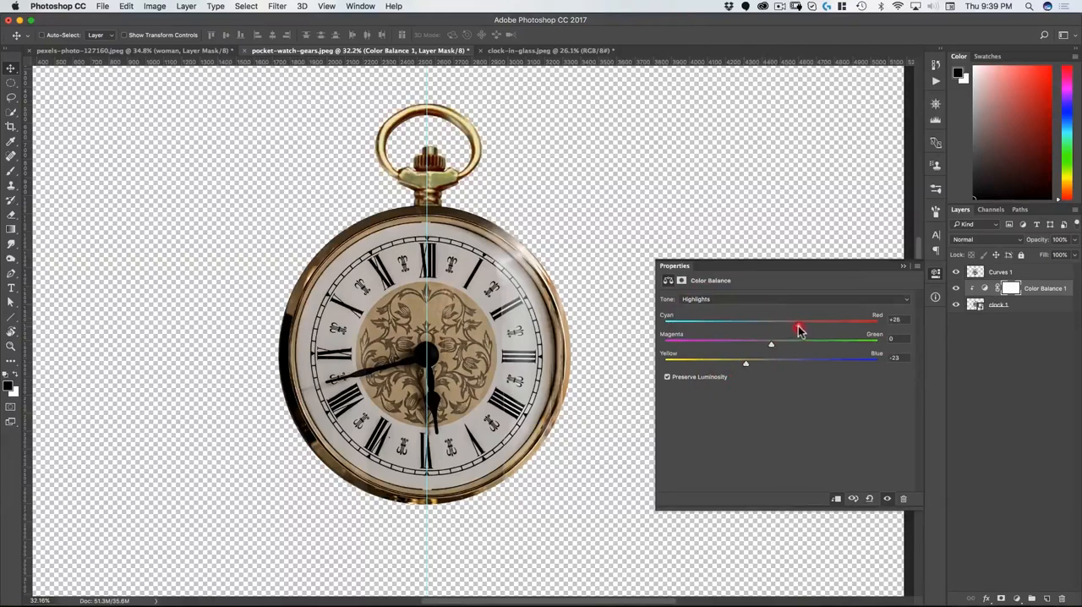
{"action": "left_click_drag", "start_coordinate": [801, 326], "coordinate": [801, 326]}
{"action": "left_click_drag", "start_coordinate": [453, 310], "coordinate": [430, 321]}
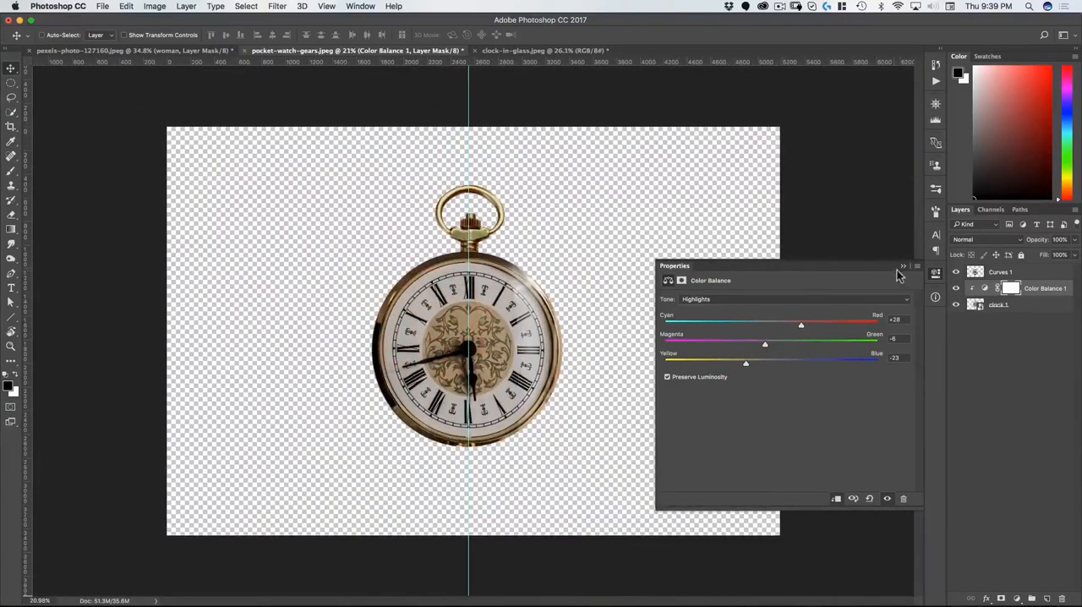
{"action": "left_click", "coordinate": [935, 274]}
Step: Convert all three watch layers into one Smart Object and rename it "clock 1"
{"action": "left_click", "coordinate": [1002, 275]}
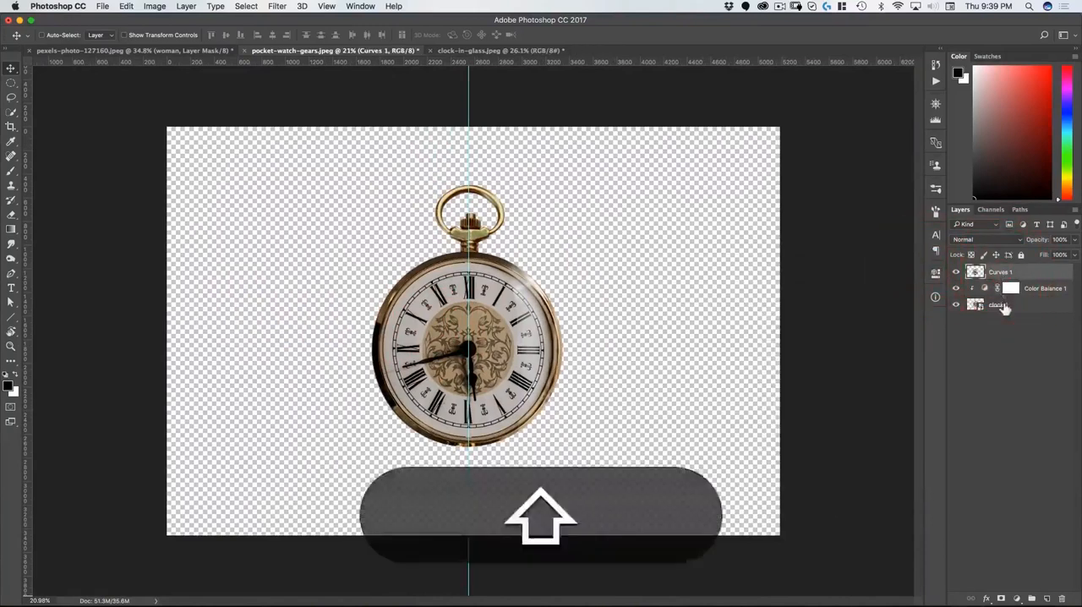
{"action": "left_click", "coordinate": [1004, 306], "text": "shift"}
{"action": "right_click", "coordinate": [1054, 280]}
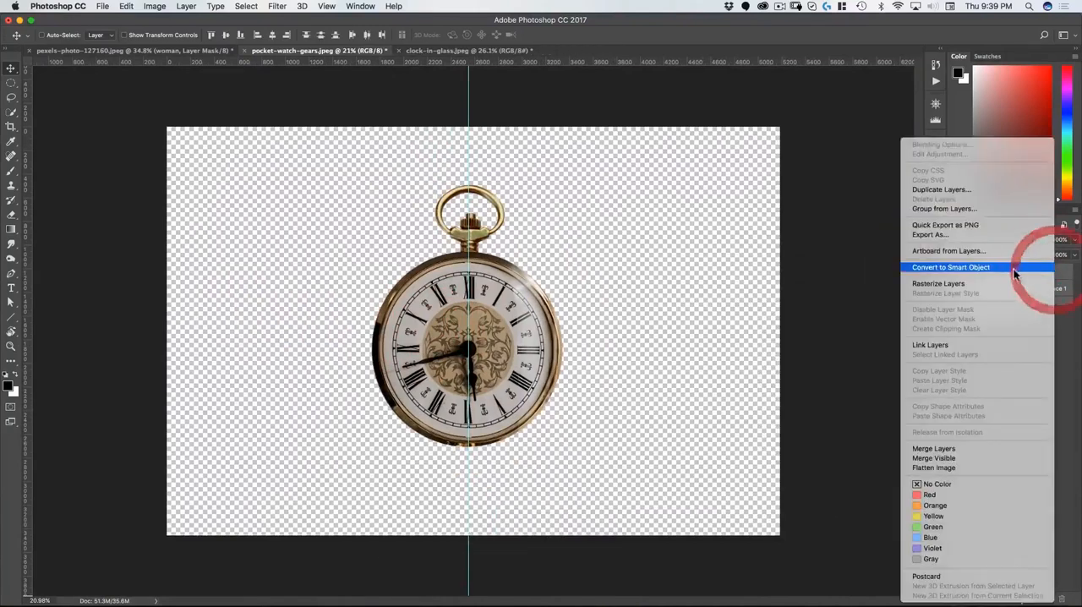
{"action": "left_click", "coordinate": [971, 267]}
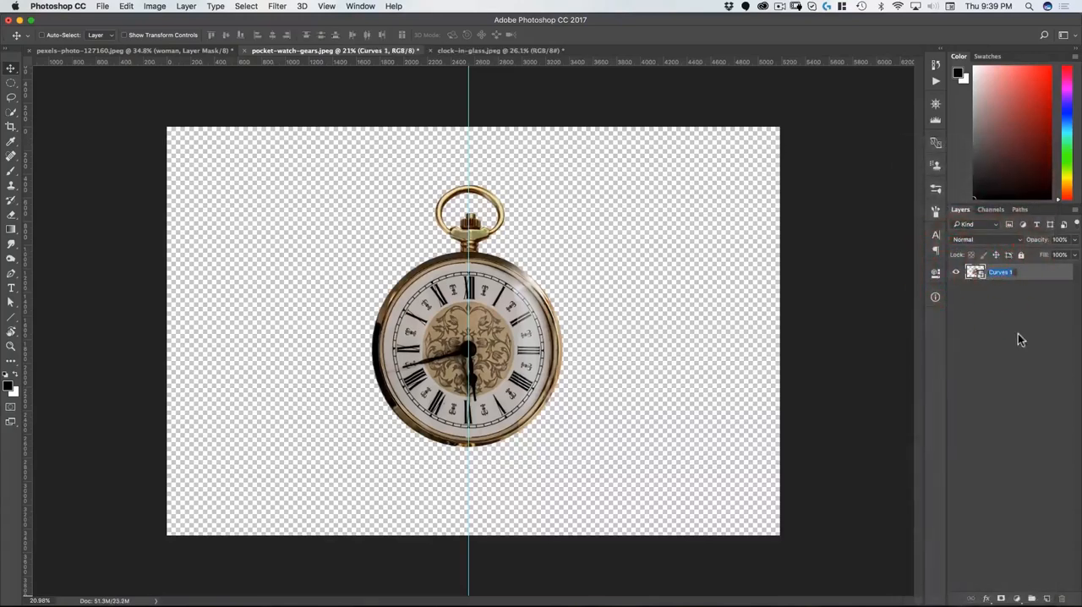
{"action": "type", "text": "clock 1"}
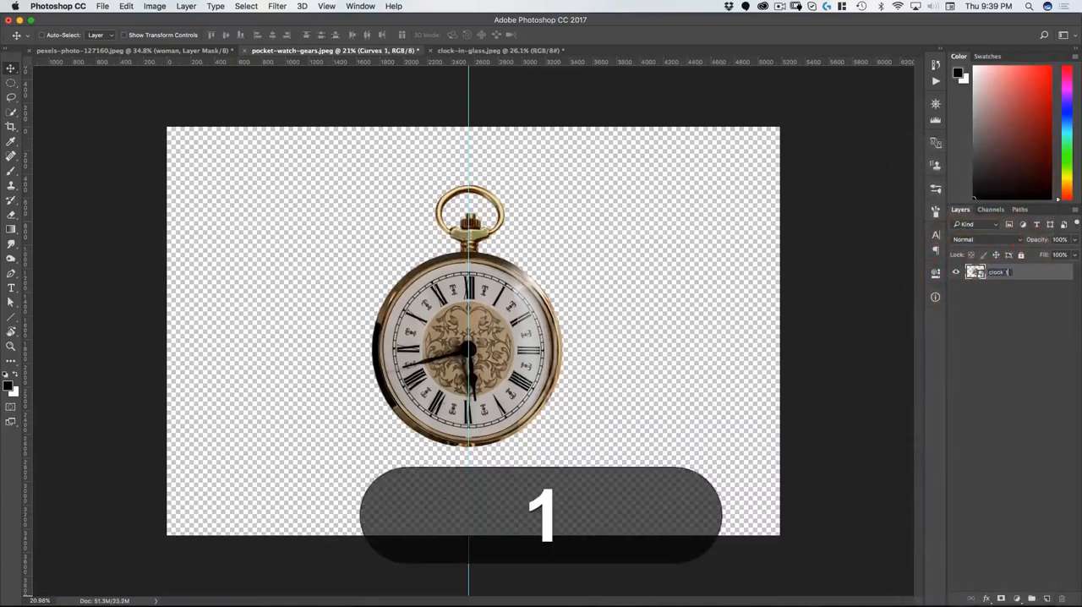
{"action": "key", "text": "Return"}
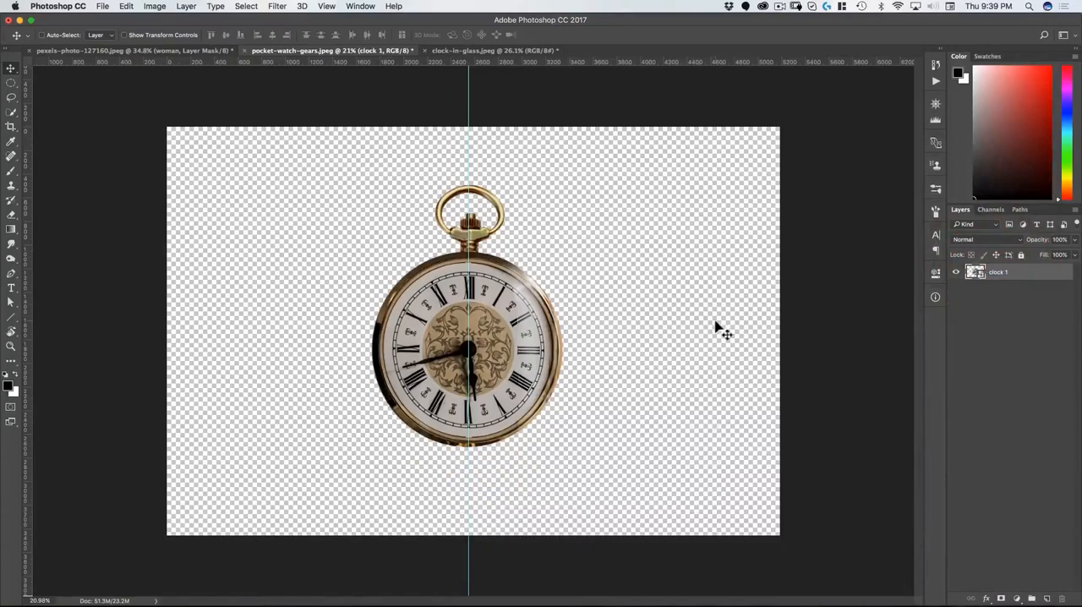